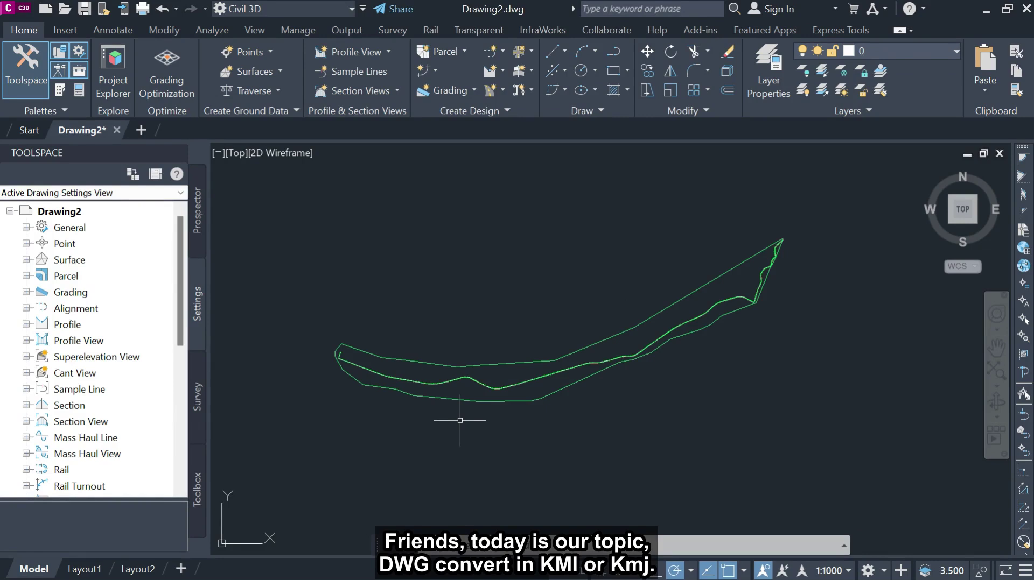
- Open Edit Drawing Settings for Drawing2 from the Toolspace Settings tab
scroll(484, 350, "down", 4)
scroll(462, 351, "up", 2)
scroll(447, 348, "up", 2)
scroll(449, 355, "up", 2)
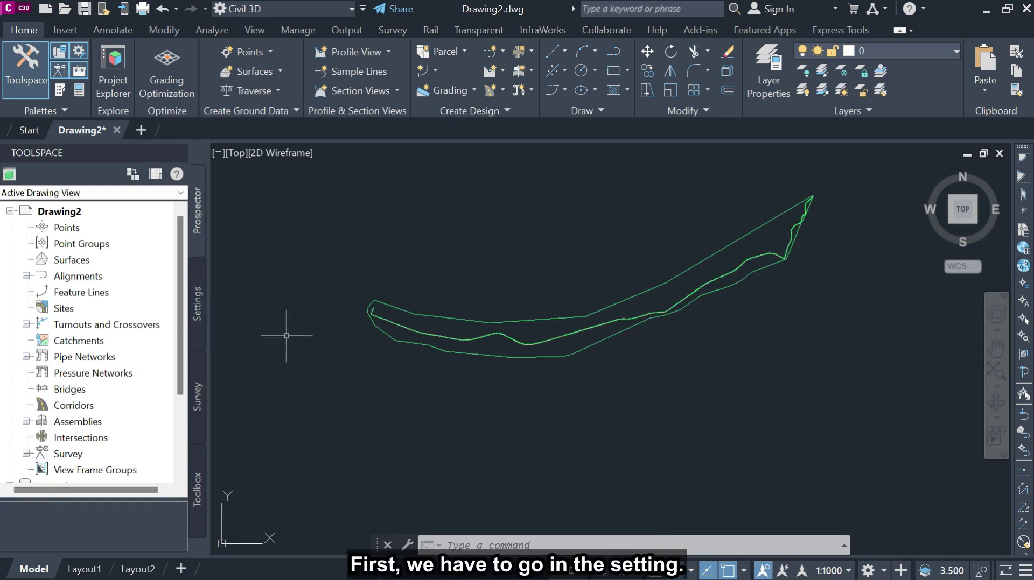
left_click(197, 305)
left_click(62, 212)
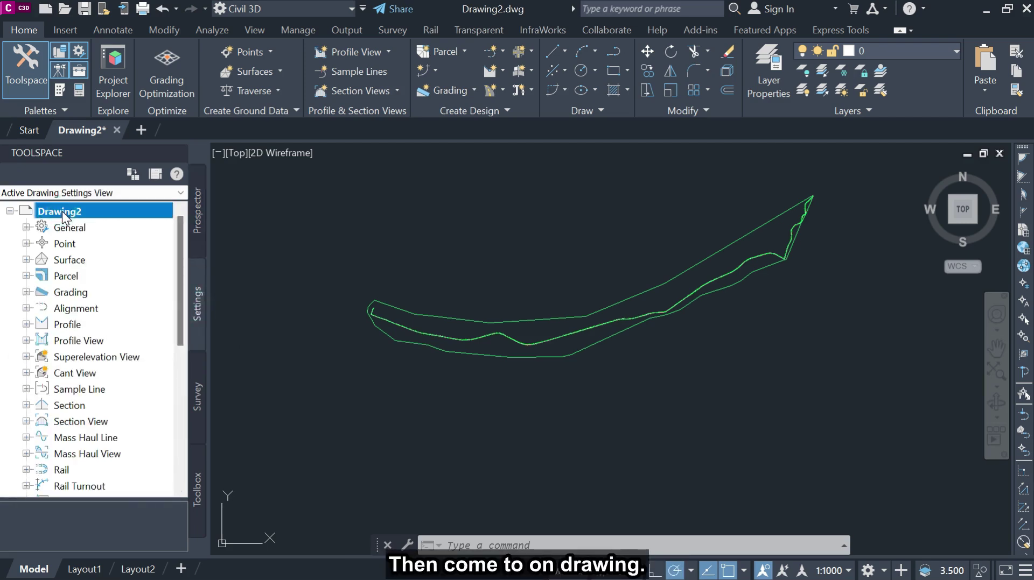
right_click(62, 212)
left_click(120, 221)
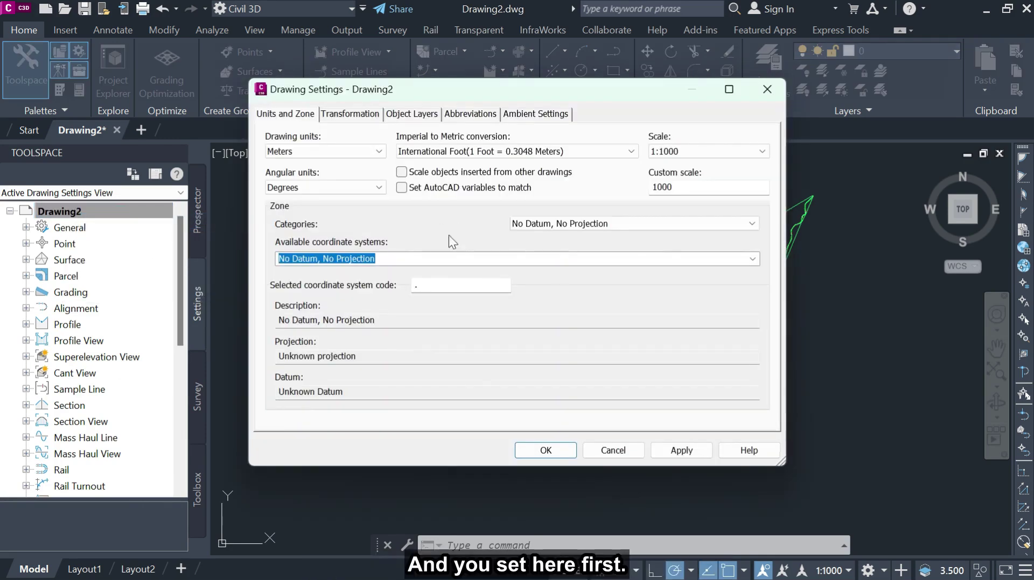
- Set the coordinate system category to UTM, WGS84 Datum on the Units and Zone page
left_click(661, 221)
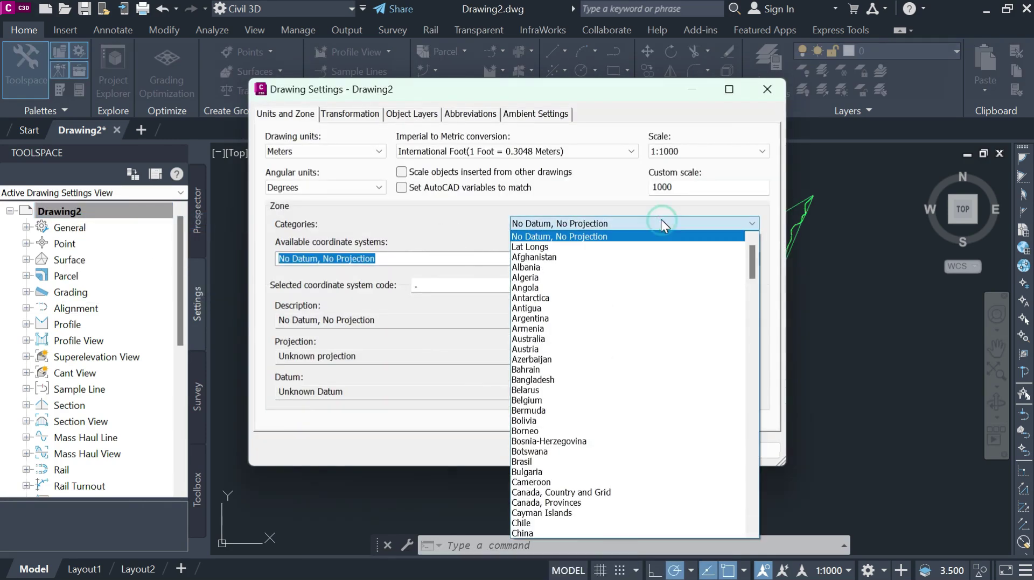
scroll(616, 319, "down", 2)
scroll(617, 318, "down", 2)
scroll(617, 318, "down", 2)
scroll(603, 379, "down", 20)
scroll(603, 379, "down", 3)
scroll(598, 386, "down", 2)
scroll(599, 385, "down", 10)
scroll(599, 390, "down", 4)
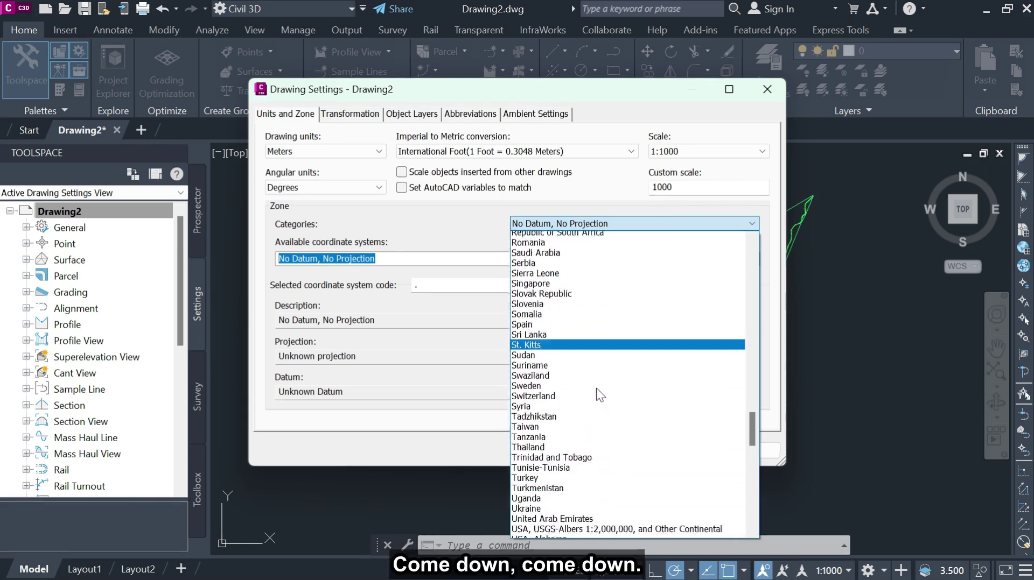
scroll(596, 389, "down", 5)
scroll(596, 389, "down", 3)
scroll(596, 388, "down", 14)
scroll(596, 388, "down", 3)
scroll(594, 389, "down", 2)
scroll(594, 389, "down", 1)
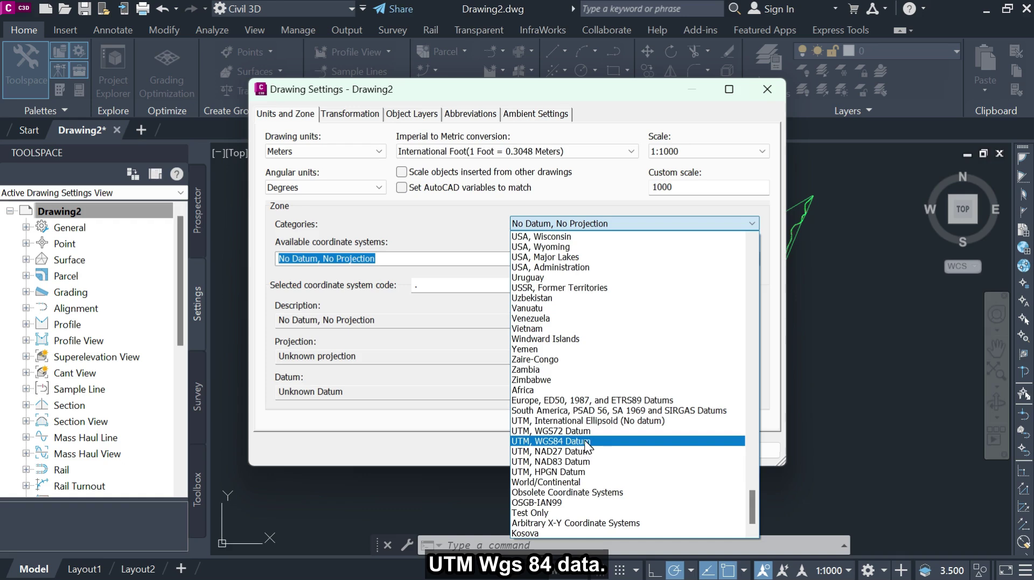
left_click(584, 442)
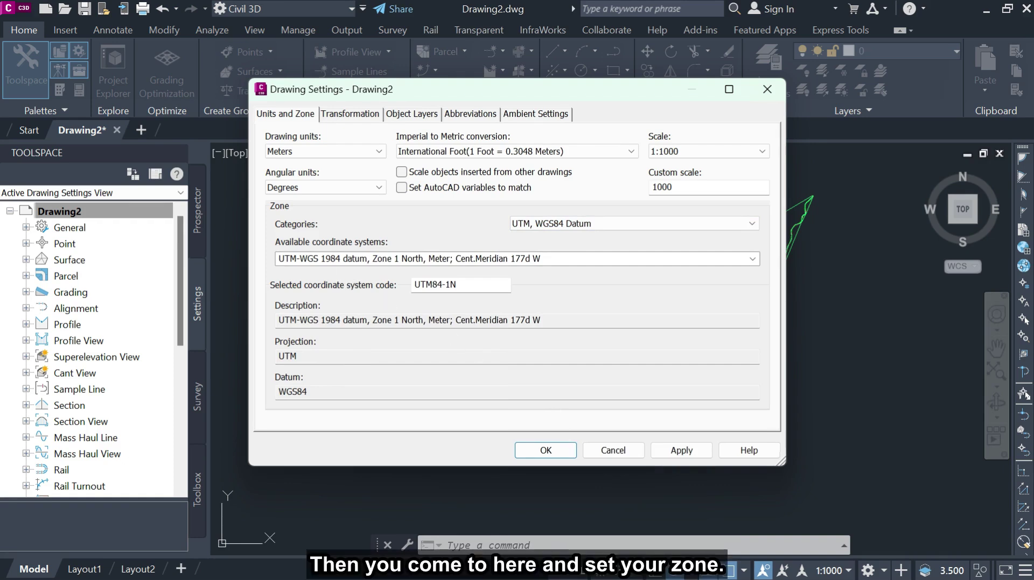
- Assign the UTM-WGS 1984 Zone 37 South coordinate system (UTM84-37S), apply it and close the settings
left_click(752, 260)
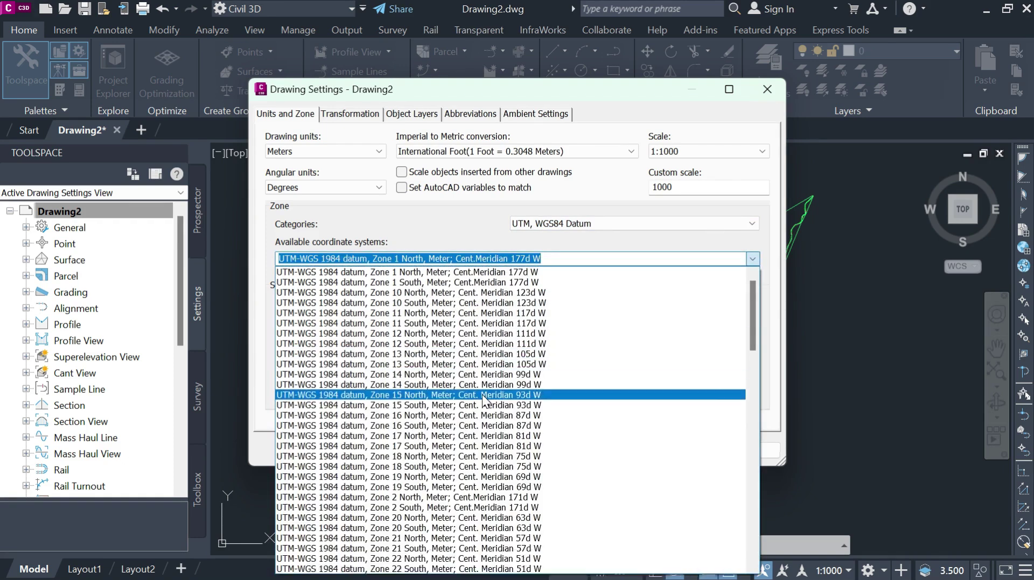
scroll(483, 396, "down", 3)
scroll(483, 397, "down", 3)
scroll(483, 397, "down", 7)
scroll(482, 397, "down", 6)
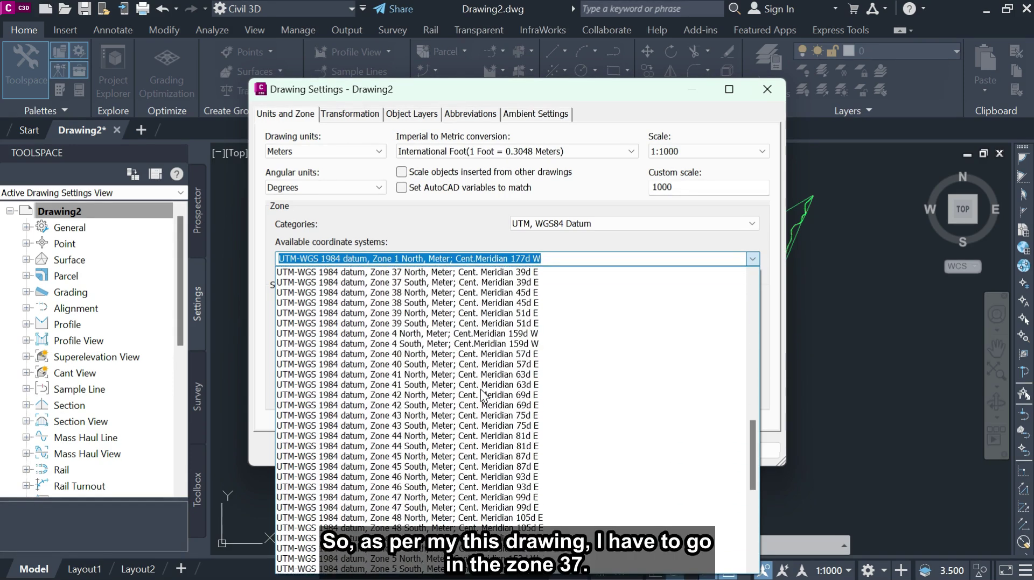
scroll(483, 396, "down", 3)
scroll(482, 396, "up", 3)
scroll(483, 397, "up", 1)
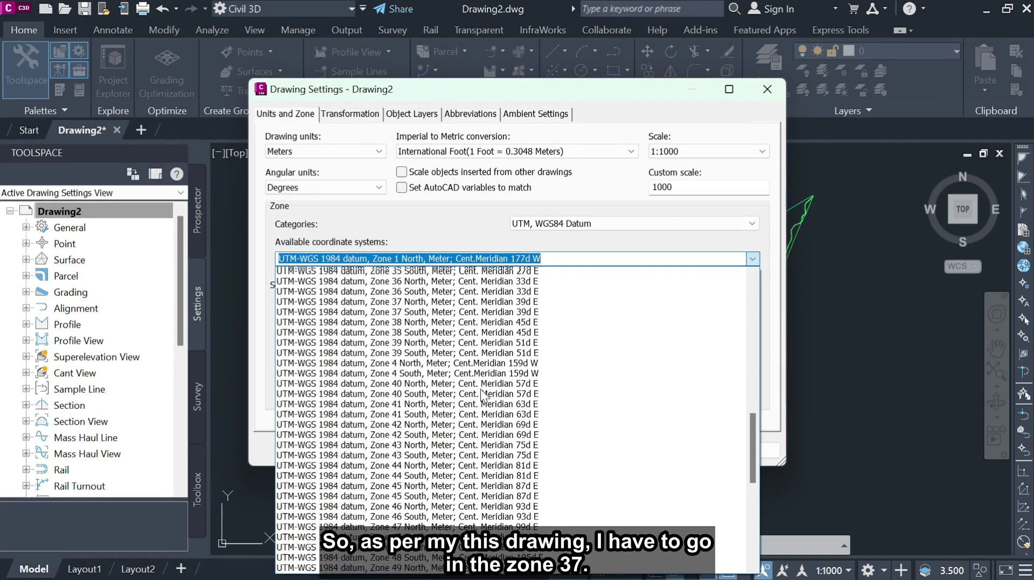
left_click(409, 315)
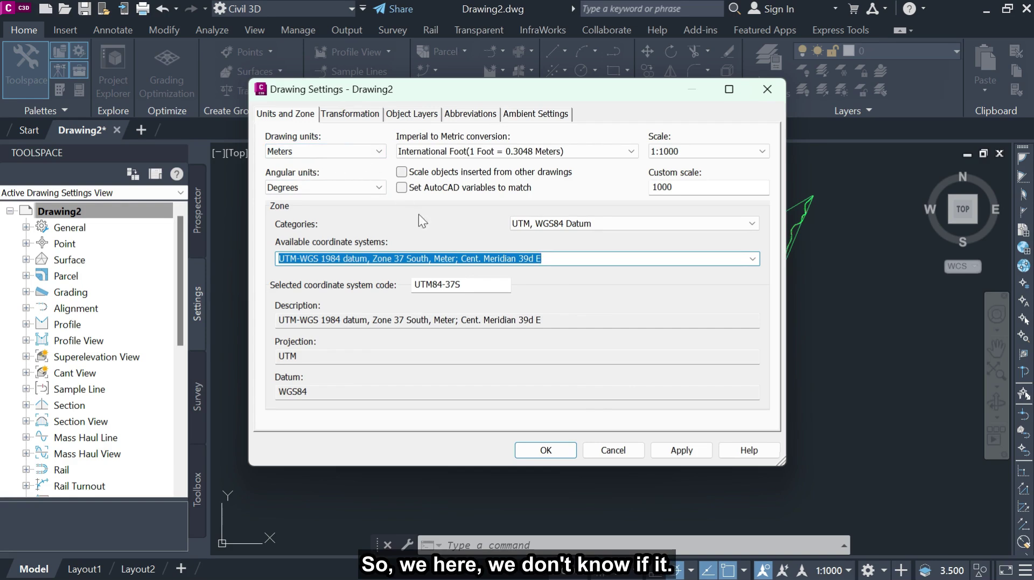
left_click(681, 451)
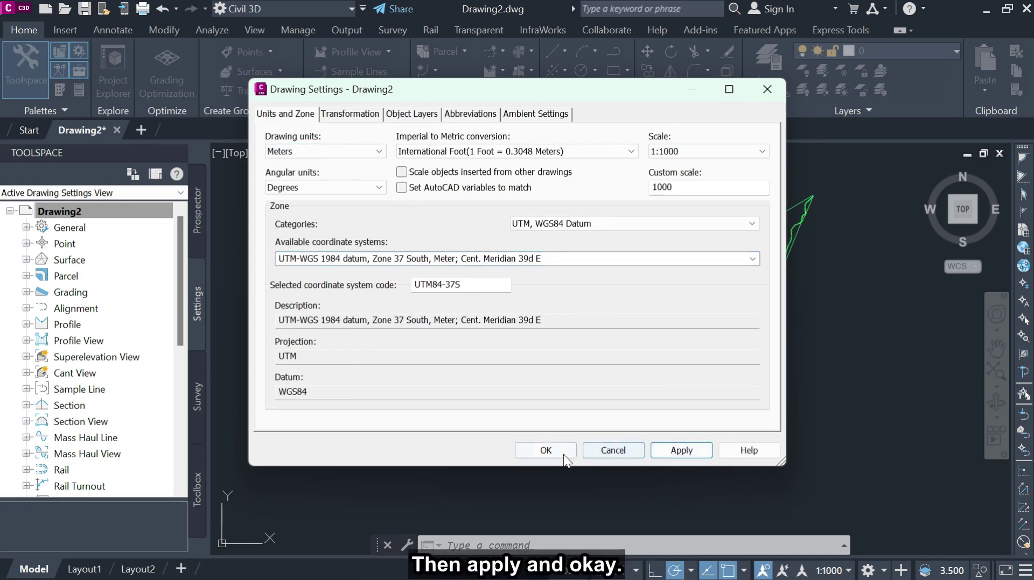
left_click(546, 450)
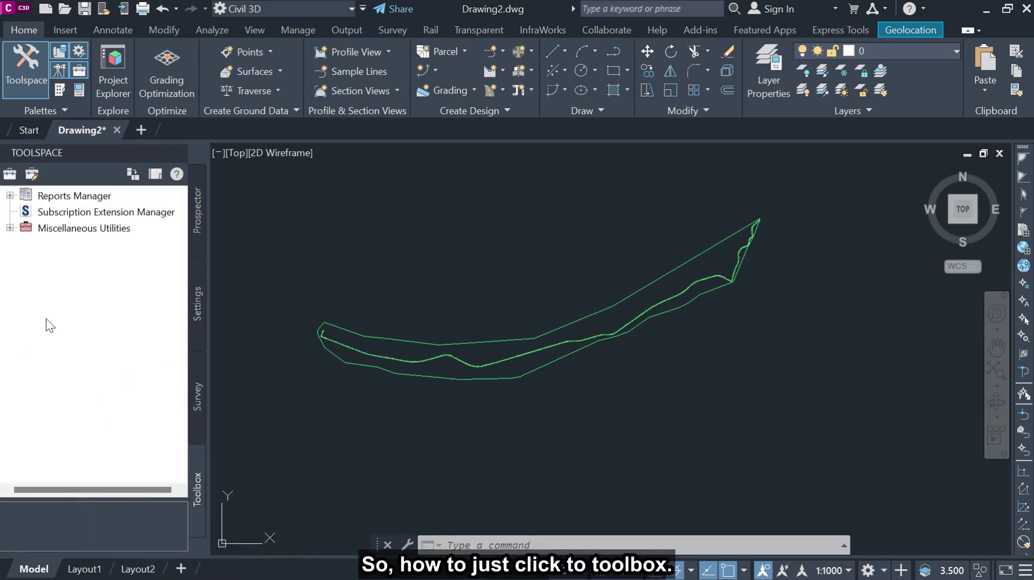
- Expand Miscellaneous Utilities > Export KML in the Toolbox and bring up the Export KML tool's menu
left_click(9, 227)
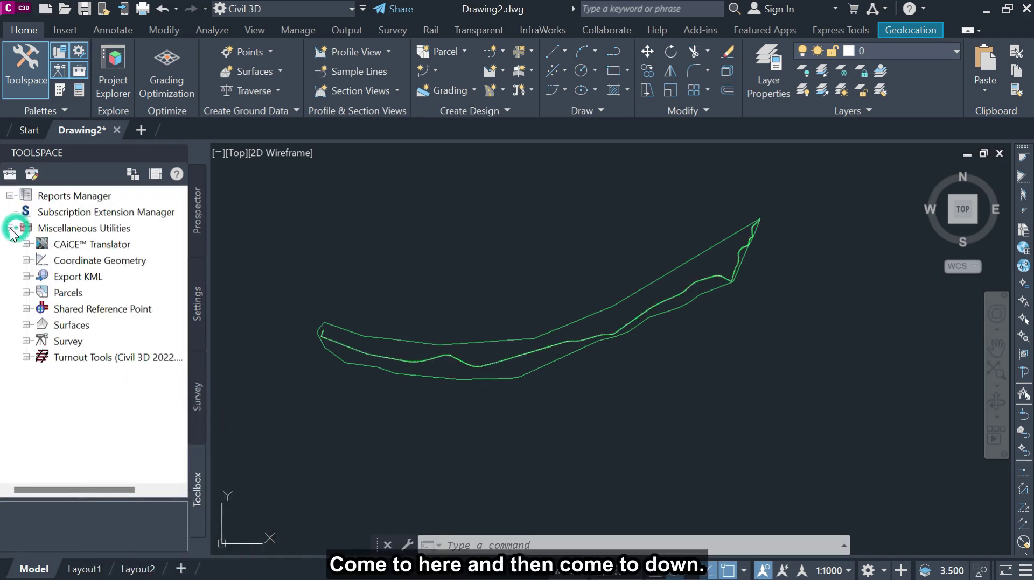
left_click(26, 277)
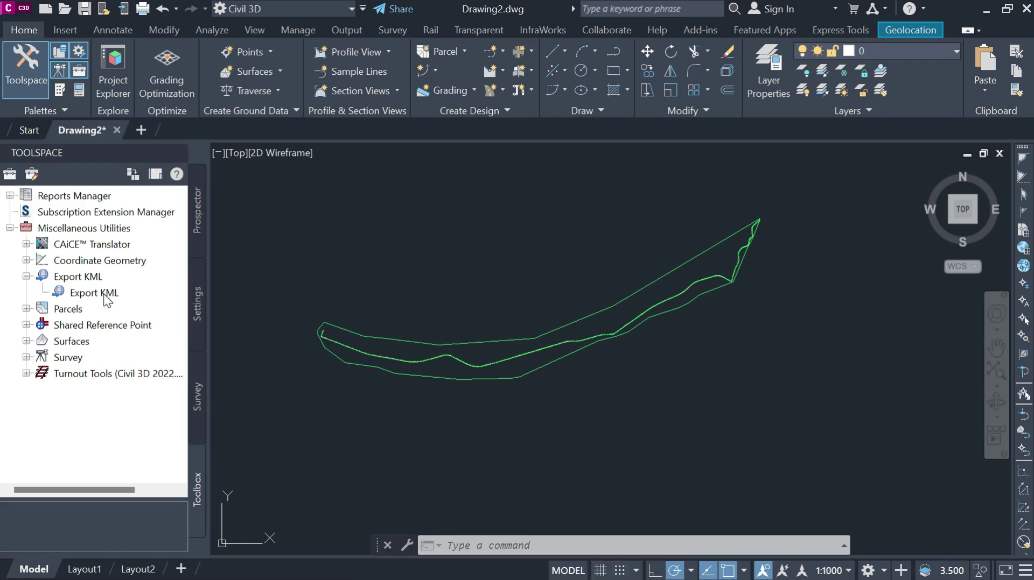
left_click(106, 296)
right_click(127, 289)
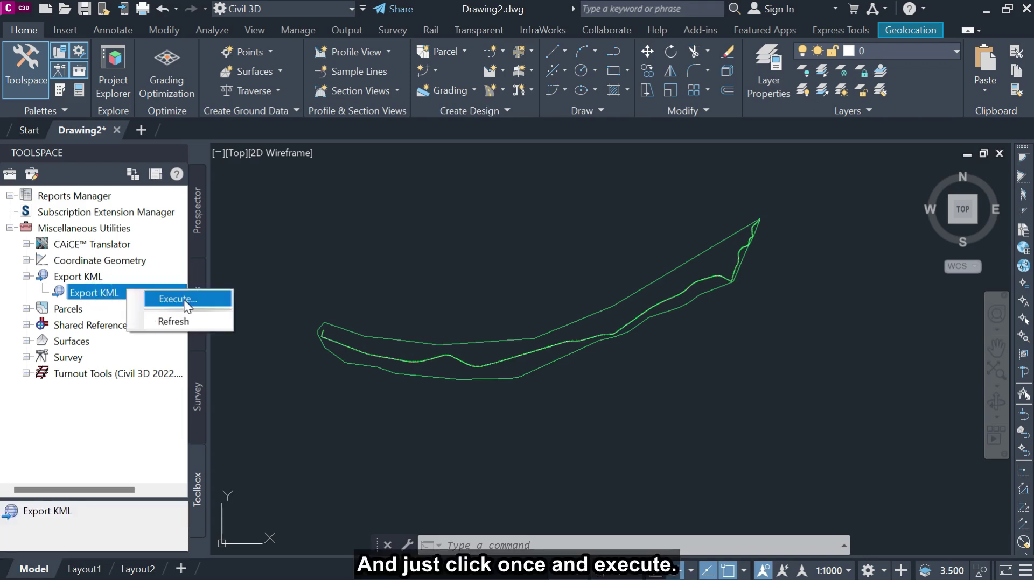
- Run Export KML and rename the export from Drawing2 to PIPELINE
left_click(185, 300)
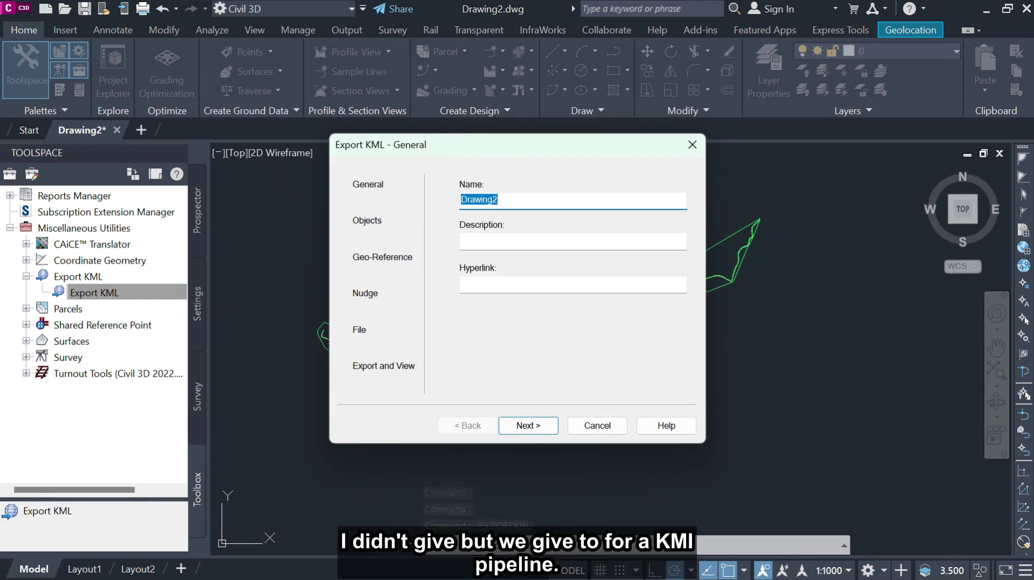
left_click(528, 204)
left_click_drag(528, 205, 460, 200)
type("PIPELINE")
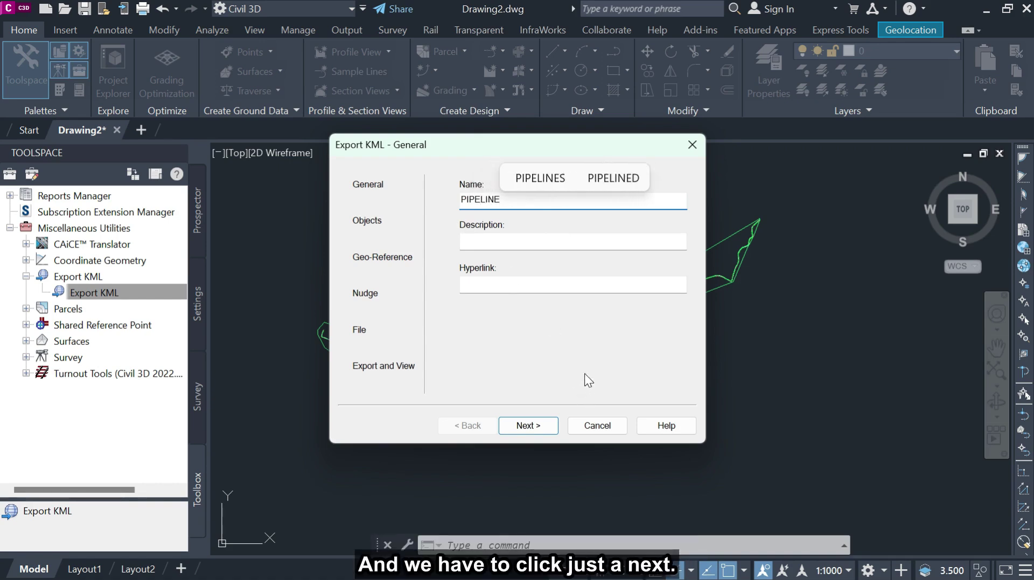
- Enable Export text on the Objects page and proceed to the Geo-Reference page
left_click(524, 426)
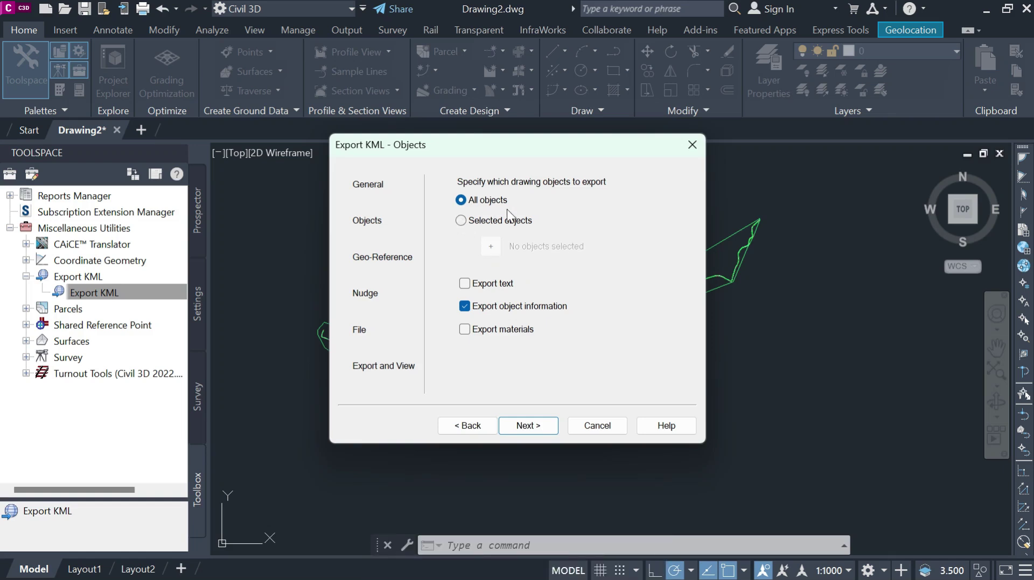
left_click(464, 283)
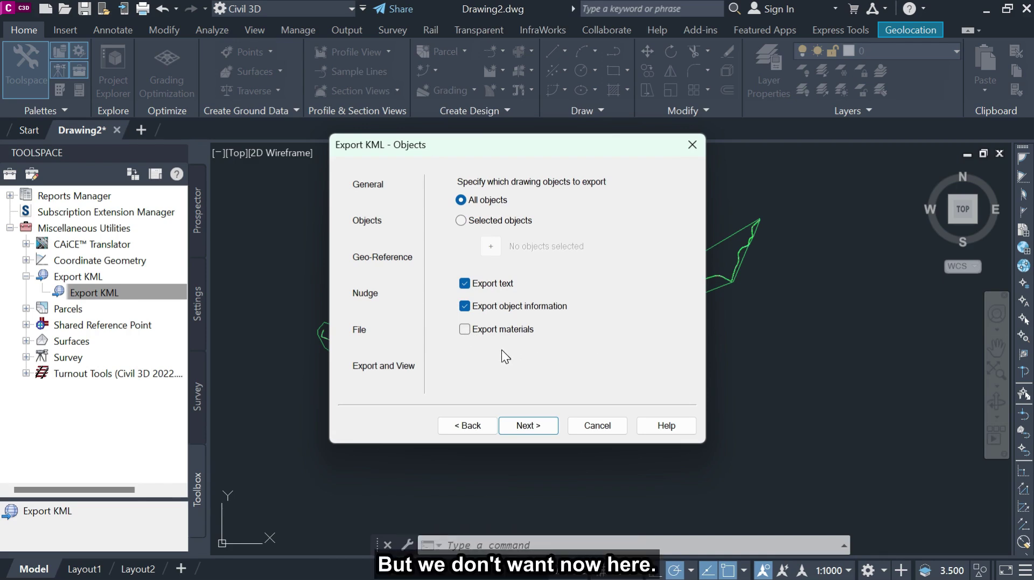
left_click(529, 425)
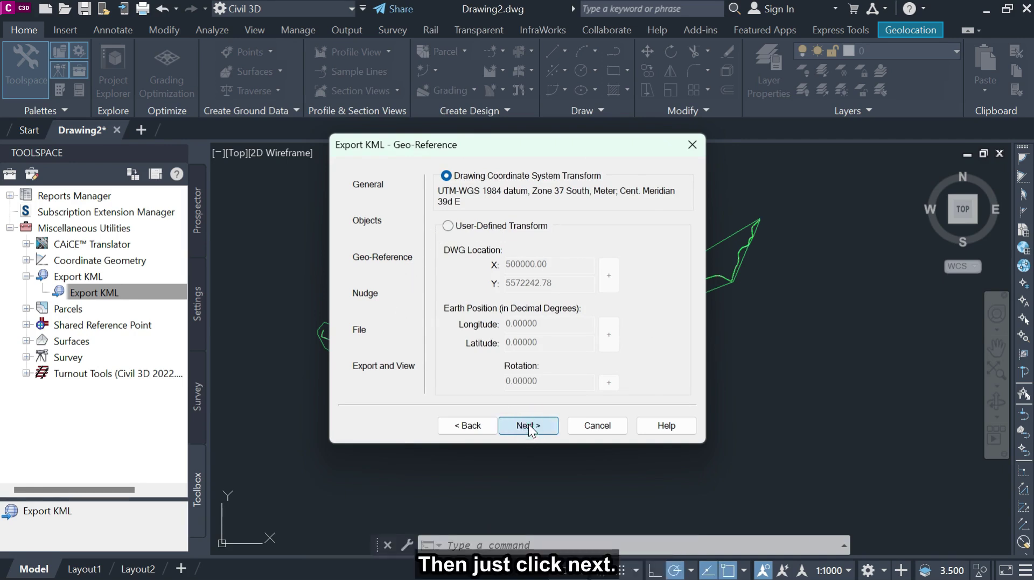
- On the Nudge page, set the exported objects to drape on the ground
left_click(528, 424)
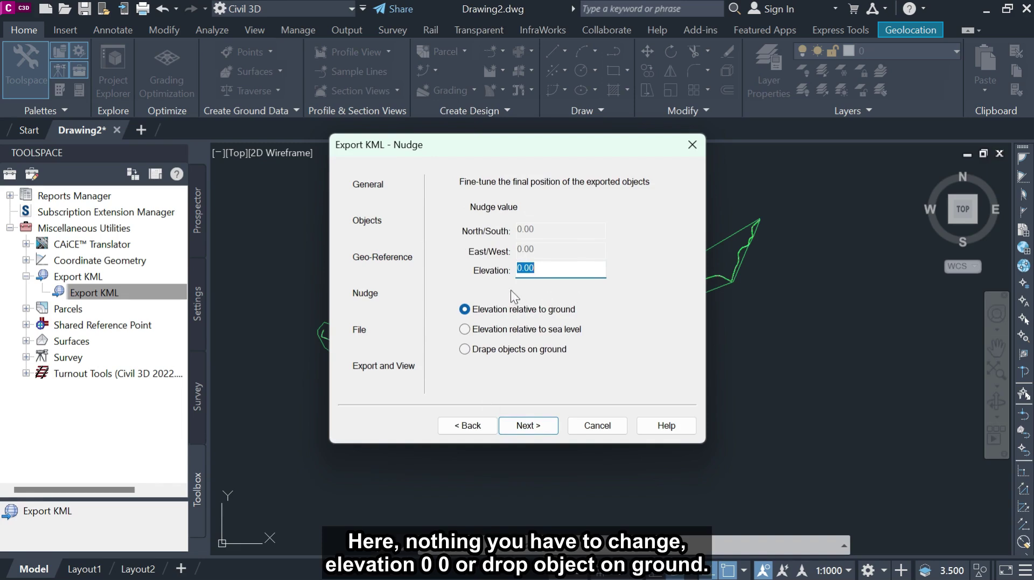
left_click(464, 351)
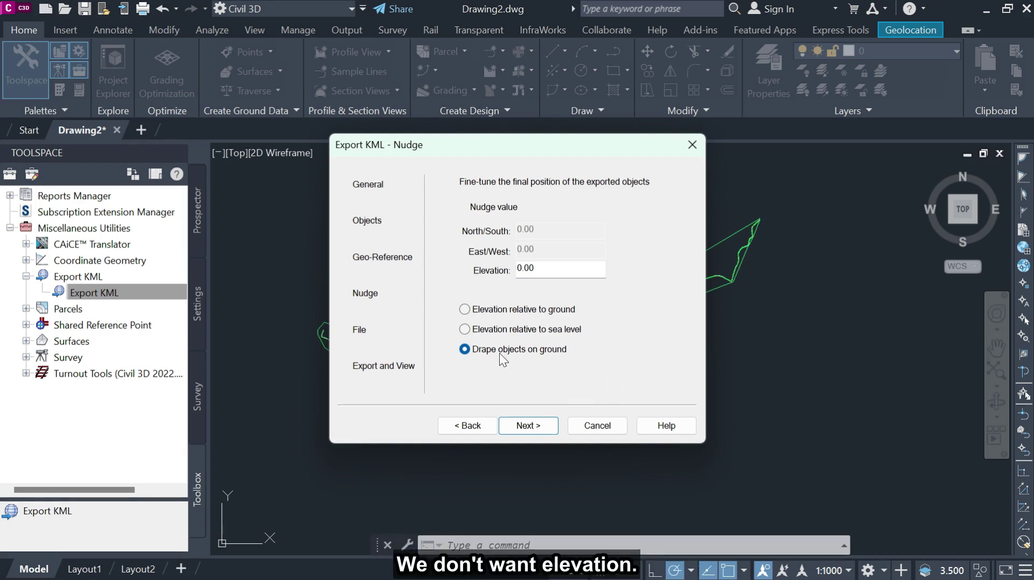
- Set the output to the uncompressed Google Earth file DWG-KML.kml in Documents
left_click(531, 425)
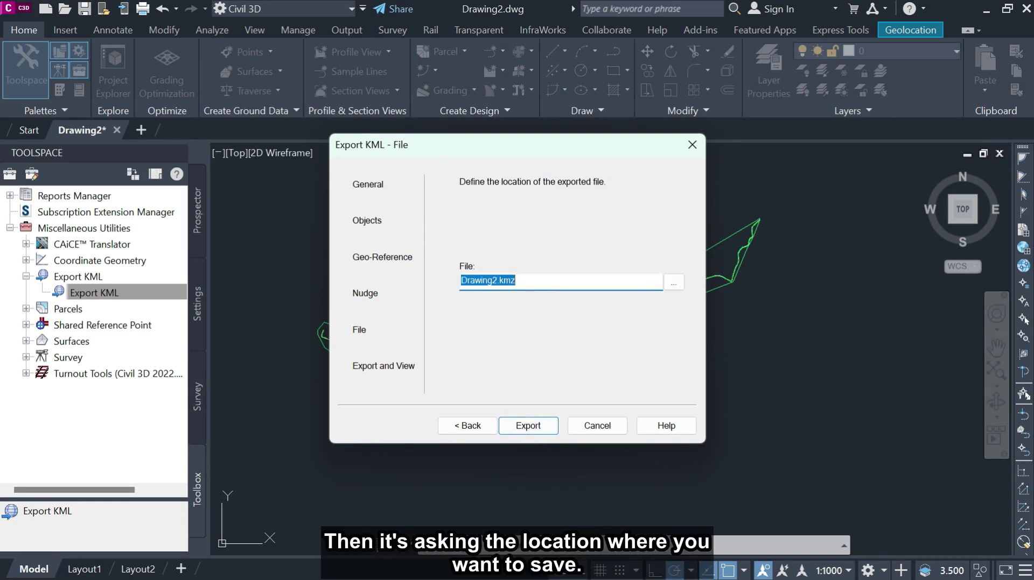
left_click(673, 282)
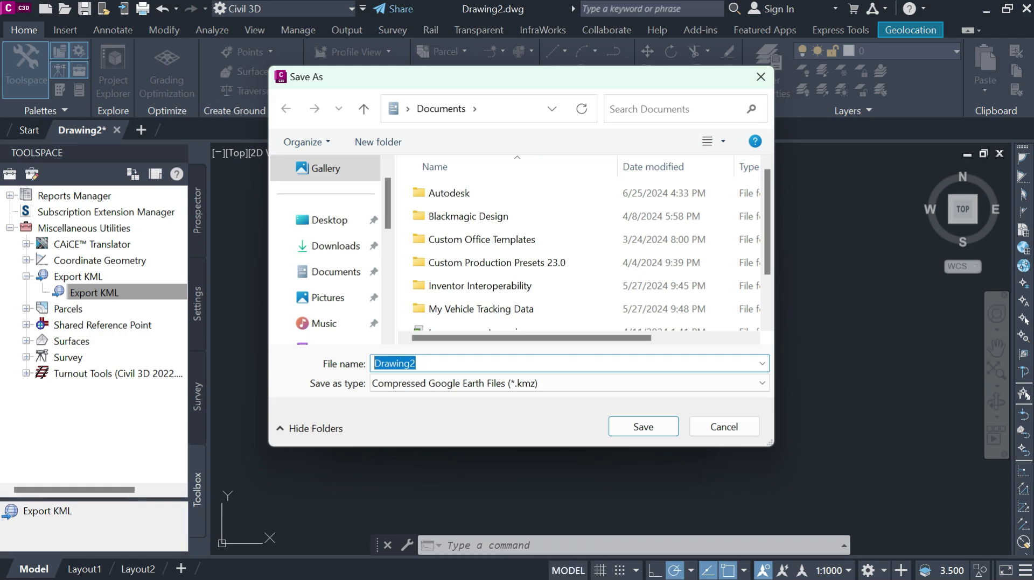
type("DW")
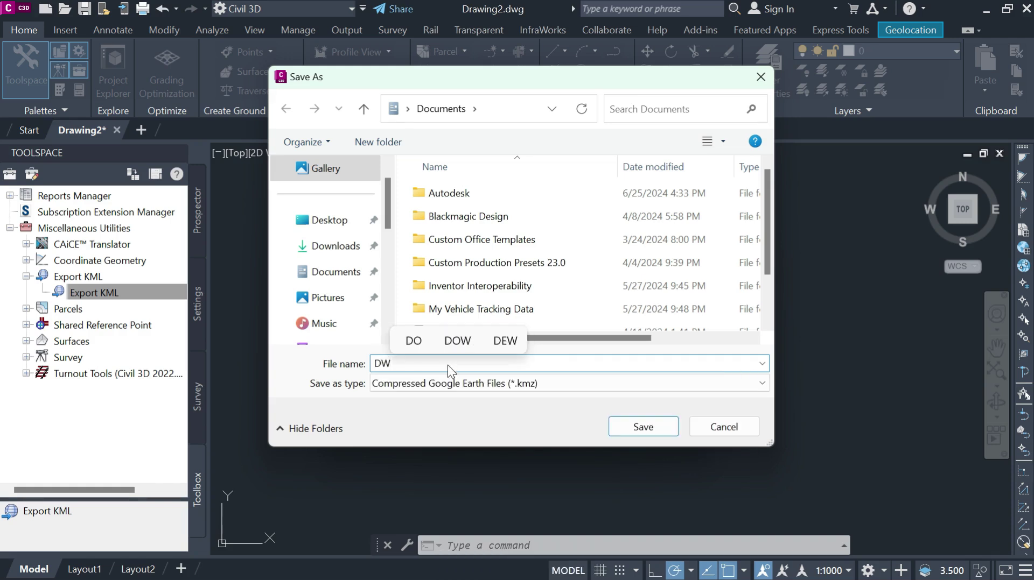
type("G-")
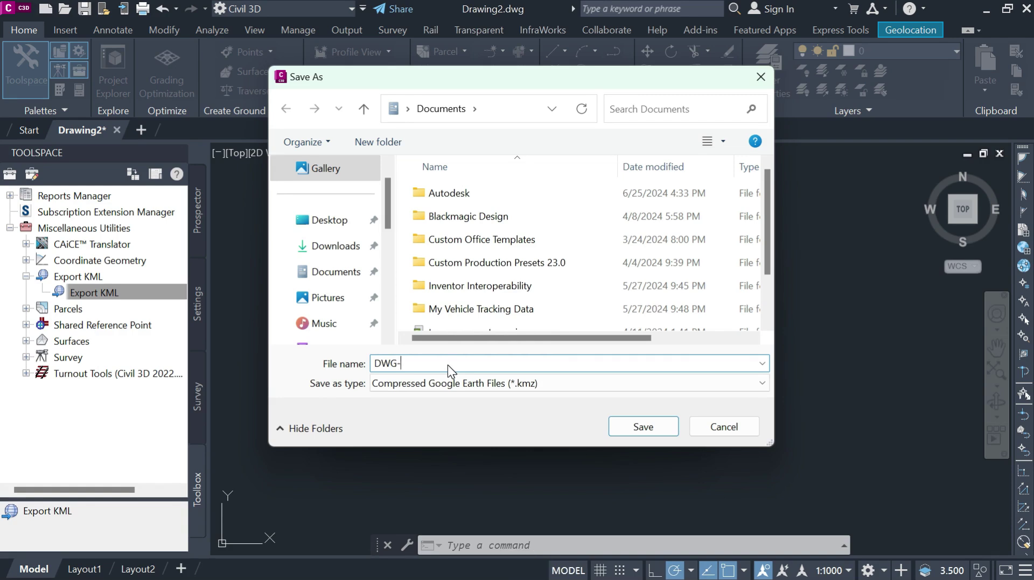
type("KML")
left_click(631, 388)
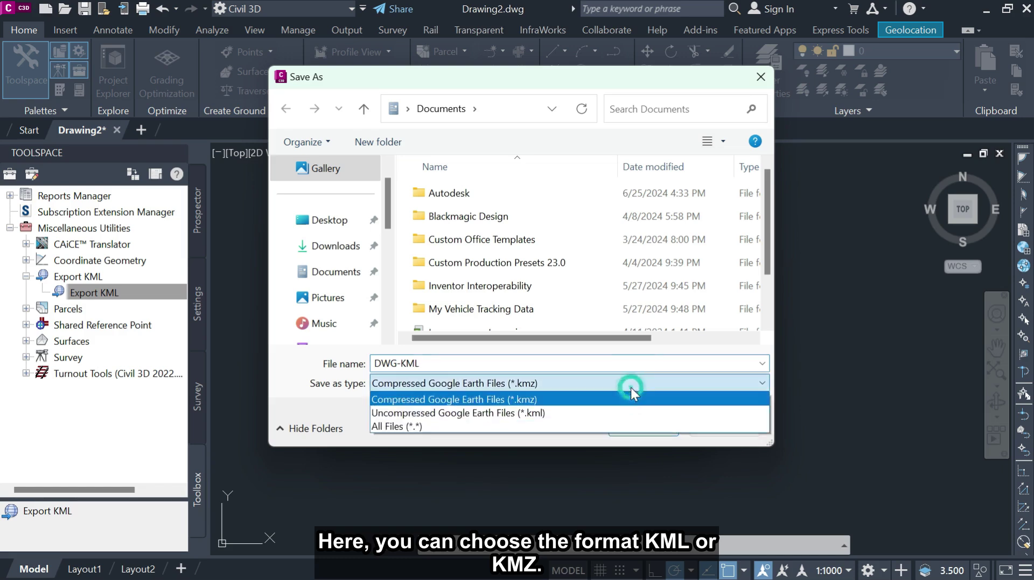
left_click(530, 412)
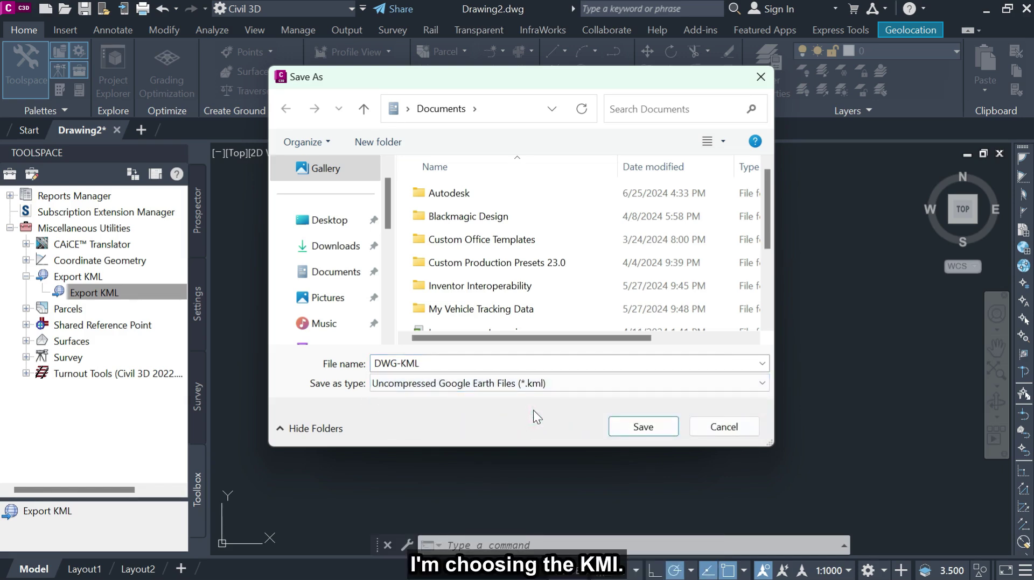
left_click(646, 428)
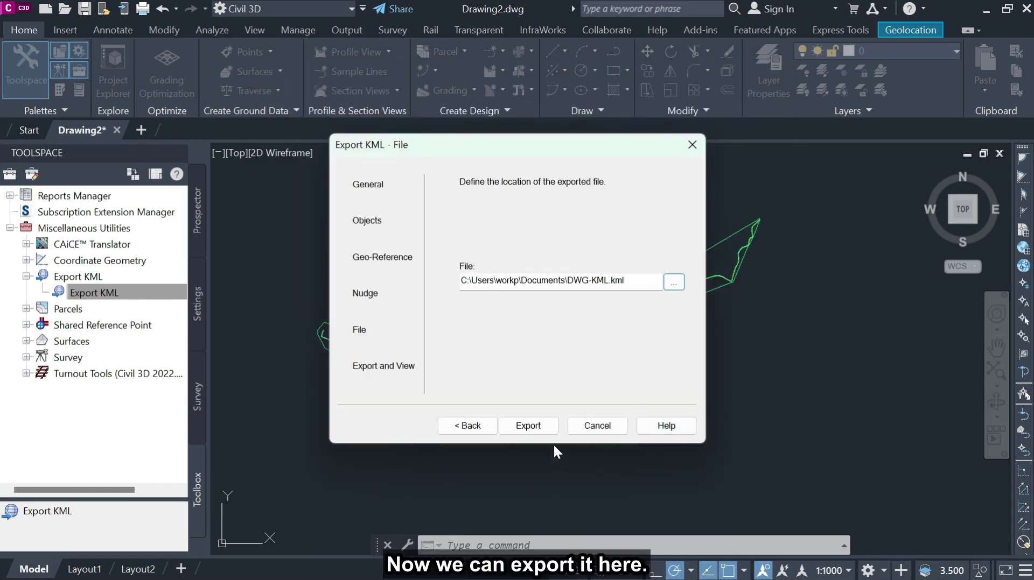
- Export DWG-KML.kml and view the result in Google Earth
left_click(529, 426)
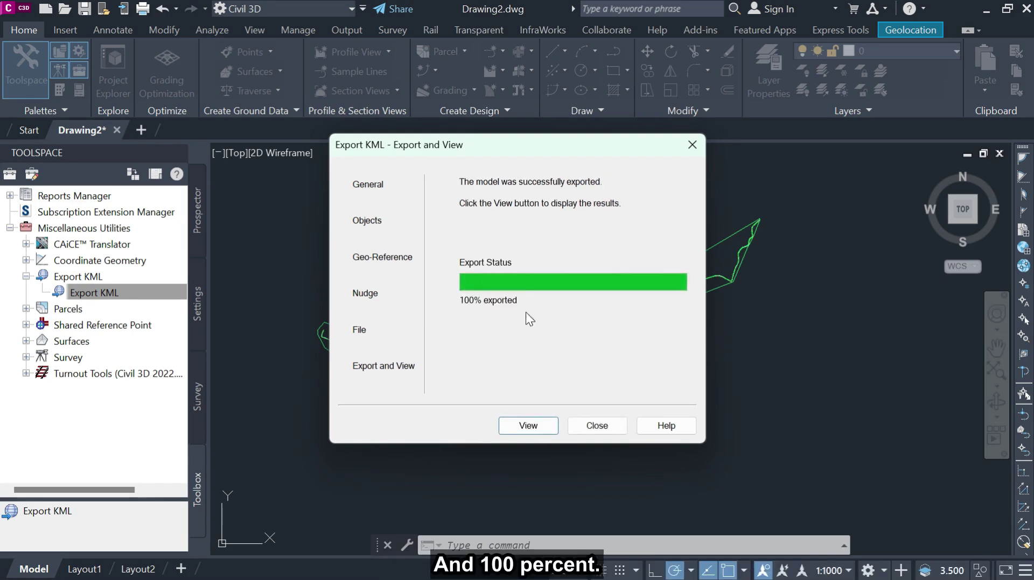
left_click(530, 427)
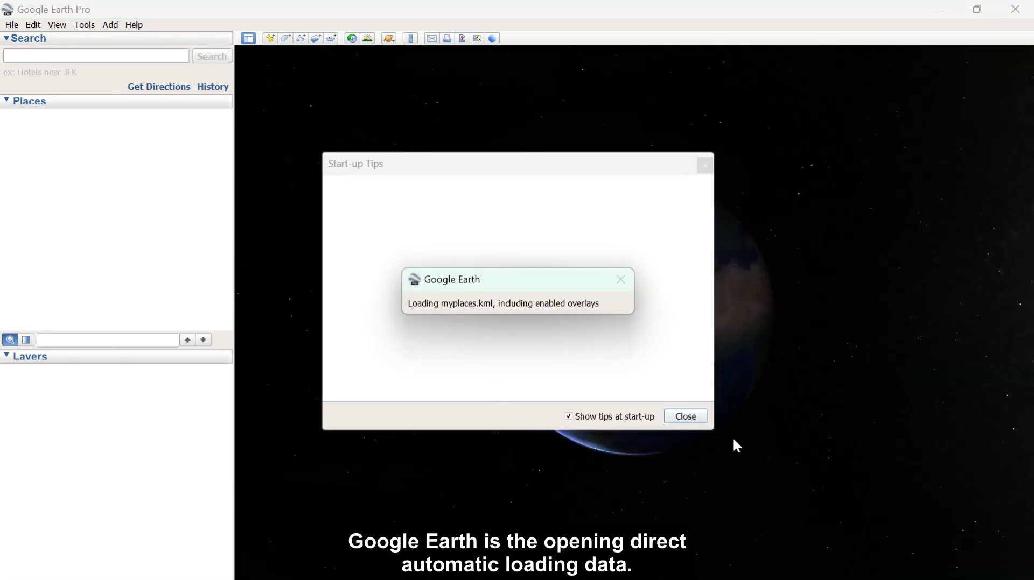
- Dismiss the start-up tips and expand PIPELINE > Model > Polyline [285CA] in Places
left_click(689, 419)
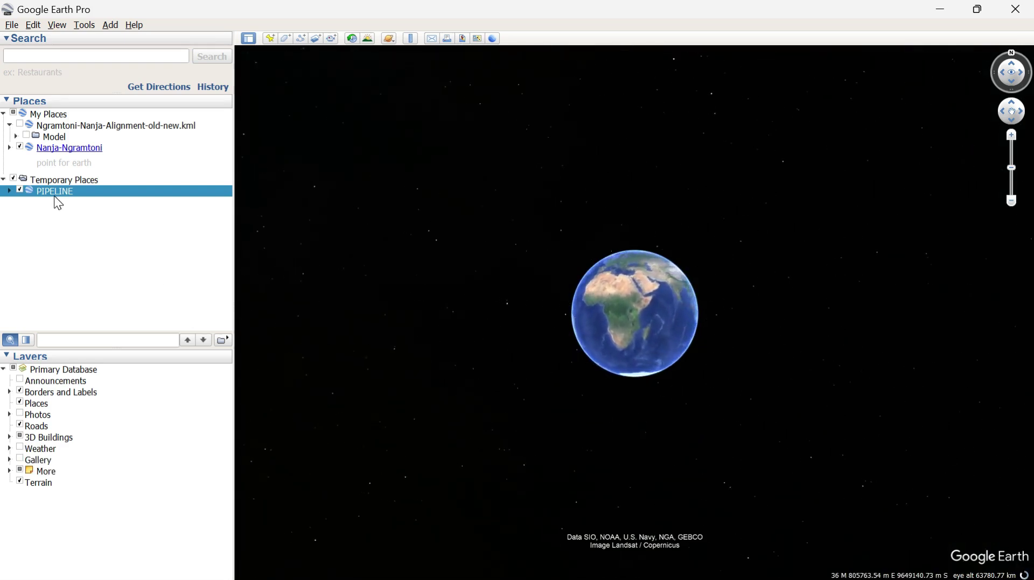
left_click(8, 192)
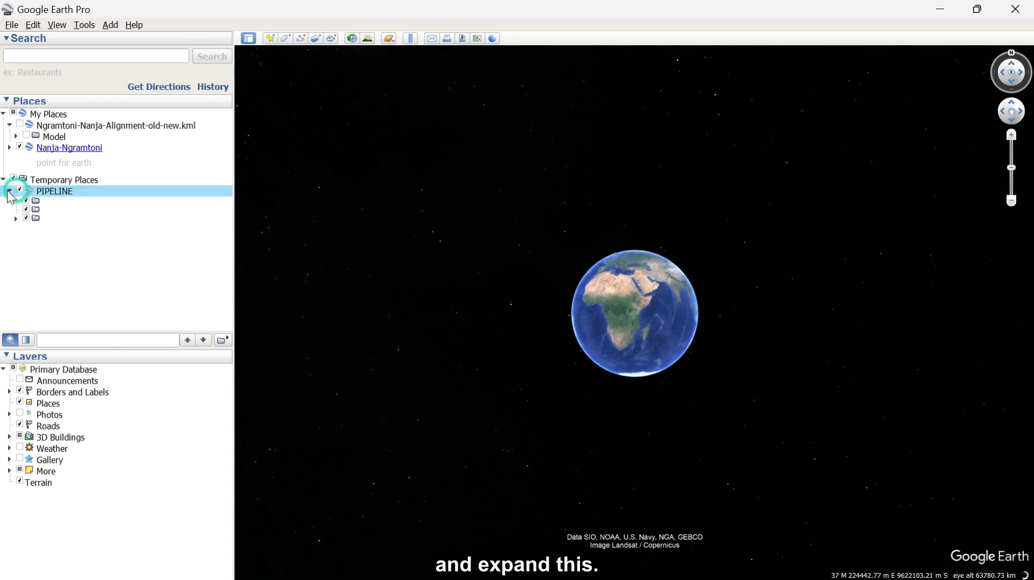
left_click(16, 225)
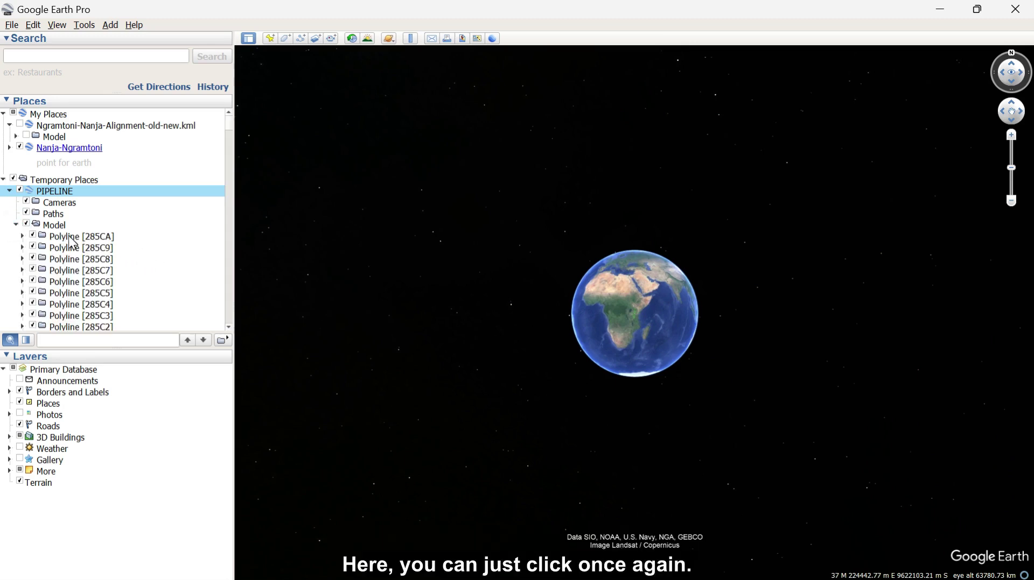
left_click(22, 236)
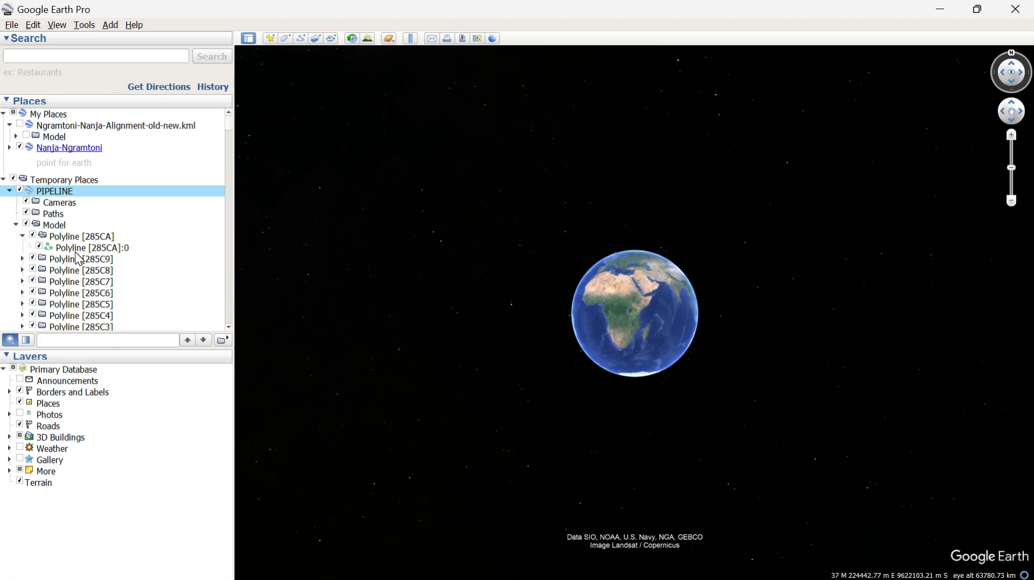
- Fly to Polyline [285CA]:0 and zoom along the green pipeline to its 0+000 start
double_click(77, 248)
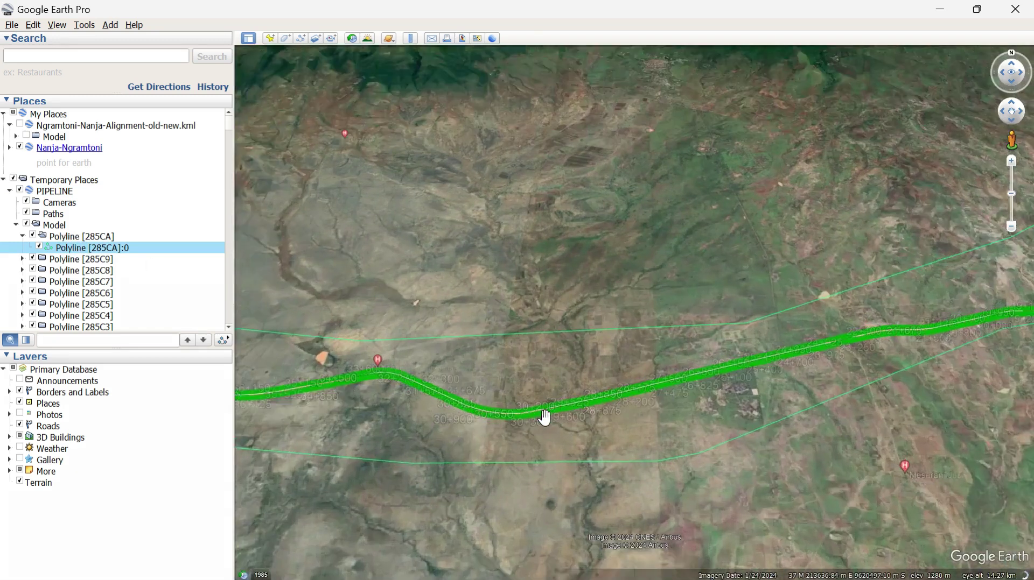
scroll(545, 416, "up", 3)
scroll(542, 409, "up", 3)
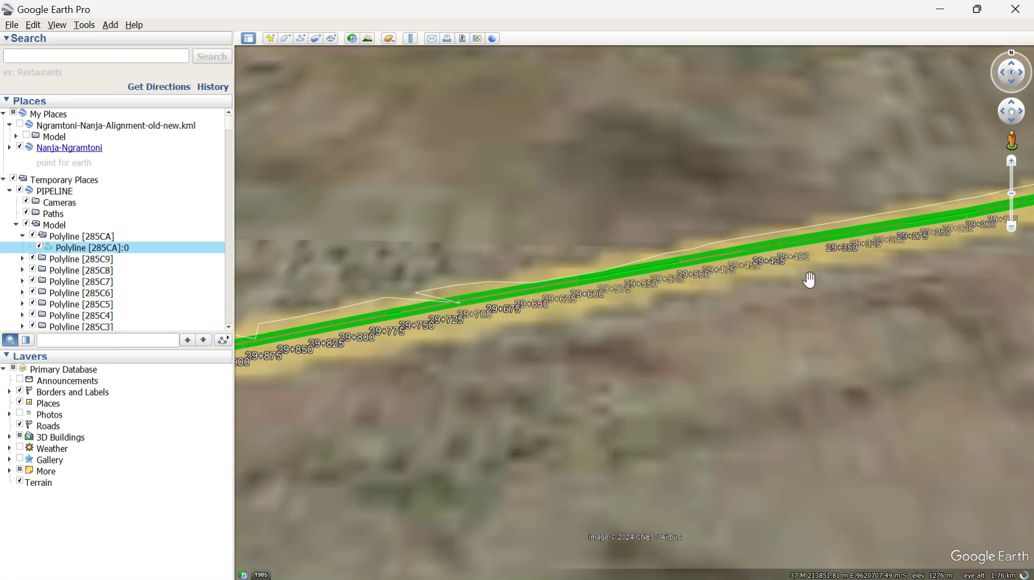
scroll(476, 385, "down", 2)
scroll(523, 462, "down", 2)
scroll(524, 462, "down", 4)
scroll(535, 452, "down", 3)
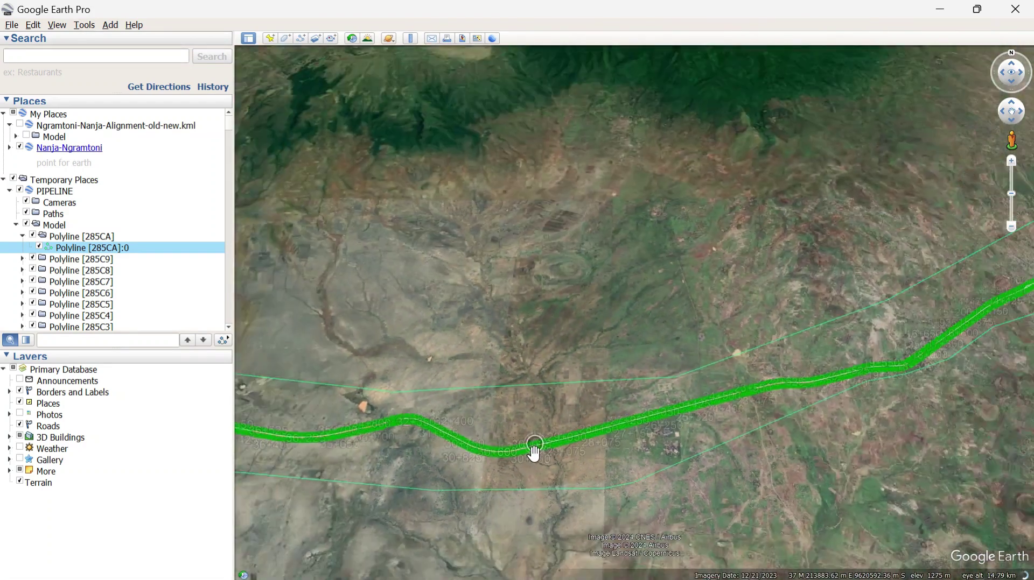
scroll(911, 279, "up", 3)
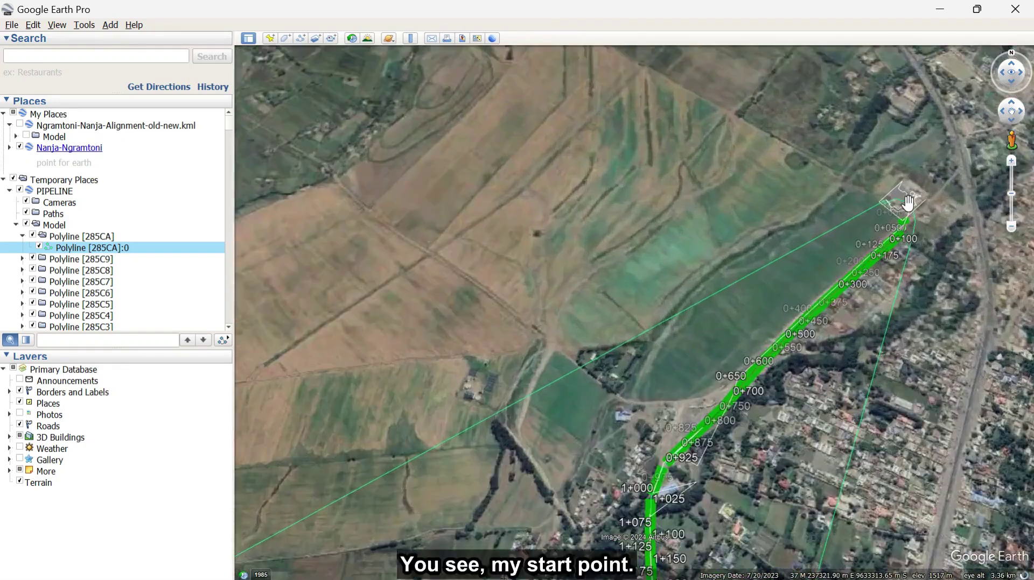
- Zoom in on the start of the green pipeline at chainage 0+000
scroll(907, 202, "up", 1)
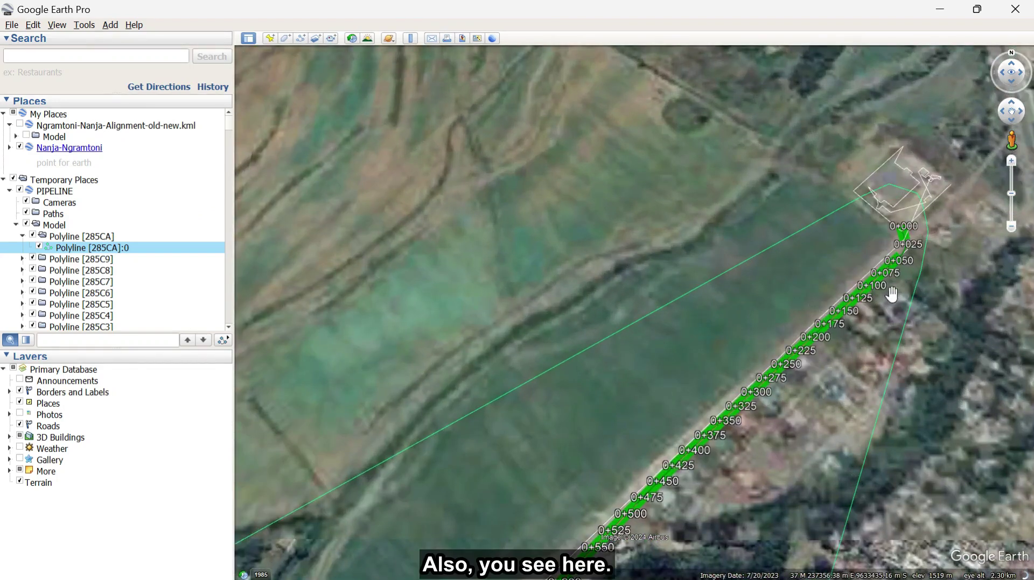
scroll(891, 295, "up", 1)
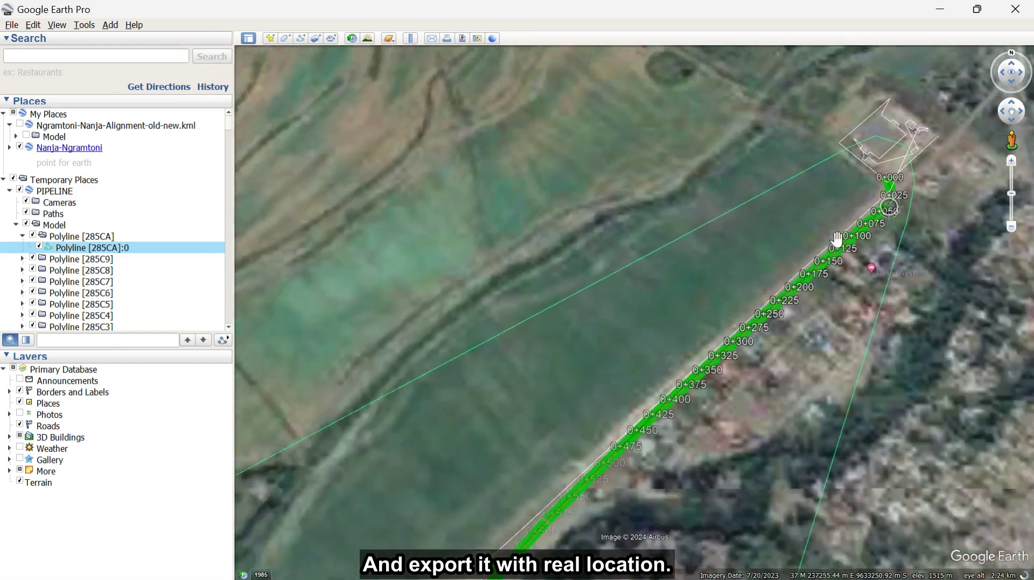
scroll(719, 357, "down", 2)
scroll(694, 493, "up", 3)
scroll(710, 502, "up", 3)
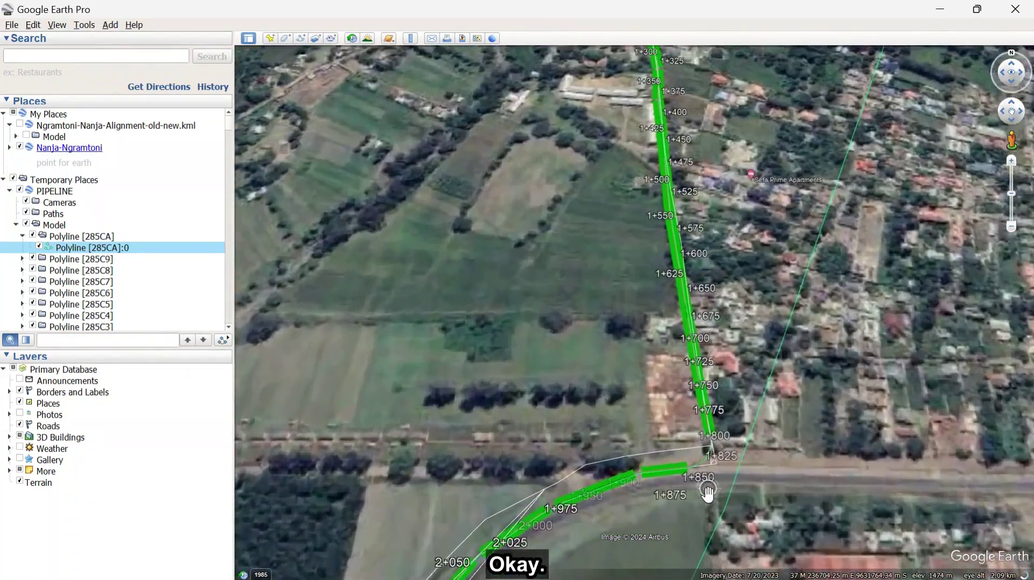
scroll(654, 463, "up", 2)
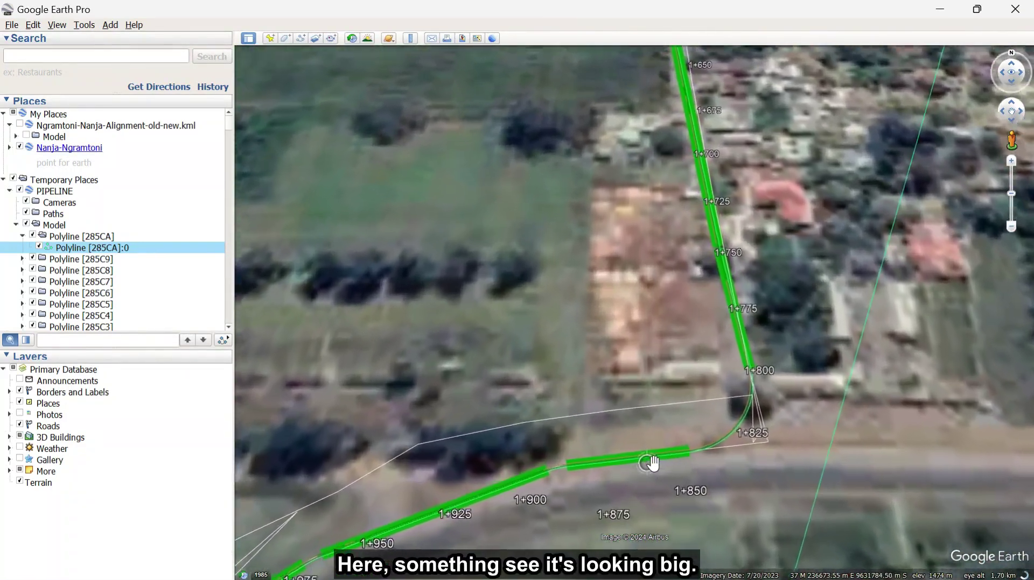
scroll(654, 464, "up", 2)
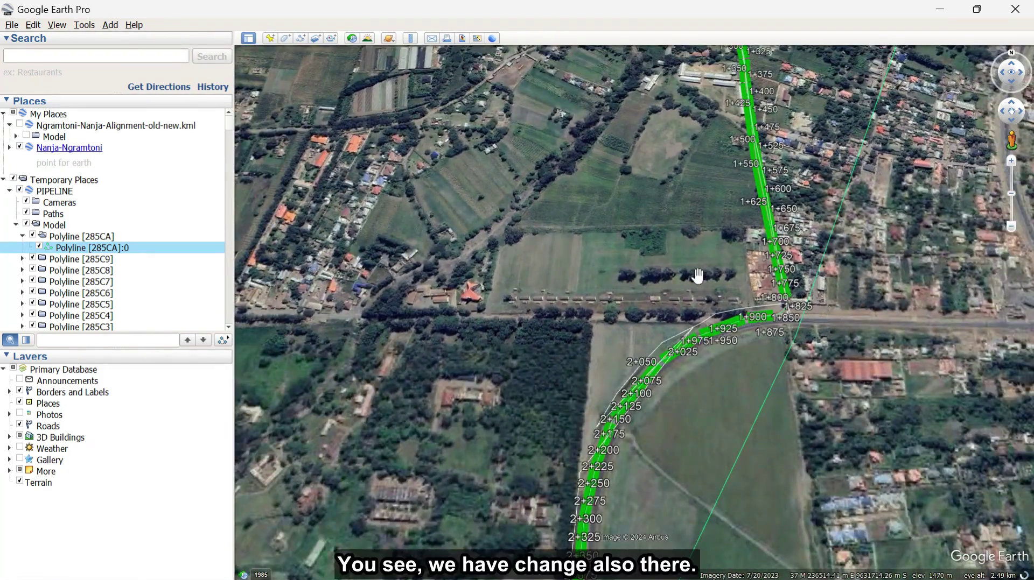
- Pan and zoom along the alignment, following chainage labels to about 7+750
left_click_drag(697, 276, 710, 212)
scroll(635, 402, "down", 3)
scroll(642, 414, "up", 2)
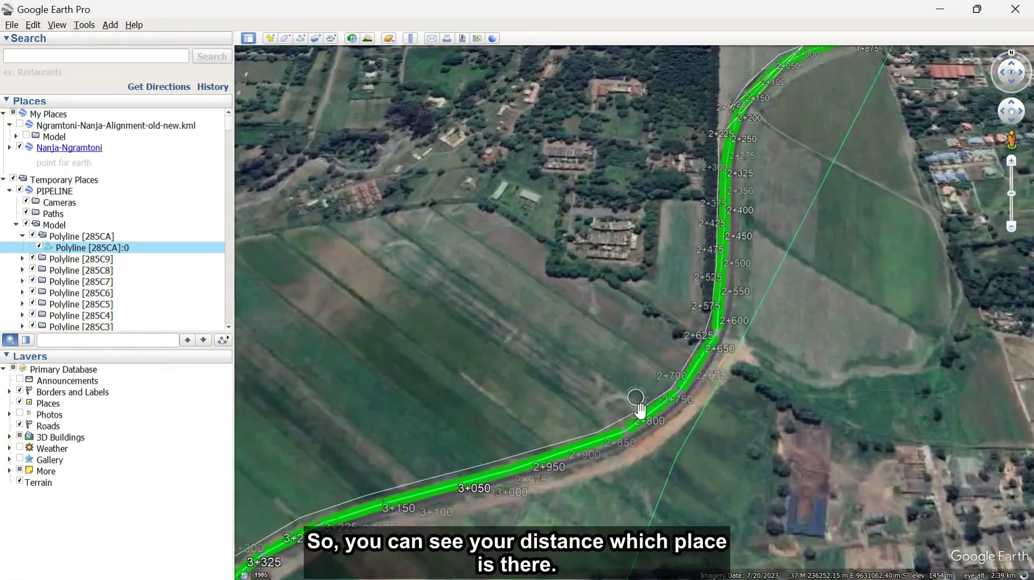
scroll(774, 172, "up", 2)
scroll(853, 178, "down", 3)
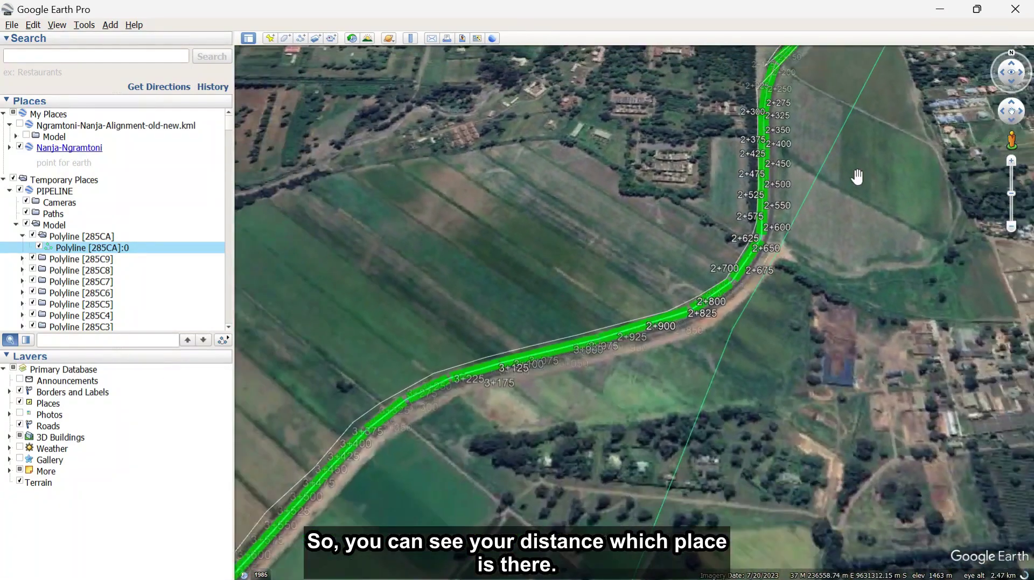
scroll(662, 231, "down", 1)
scroll(618, 409, "up", 2)
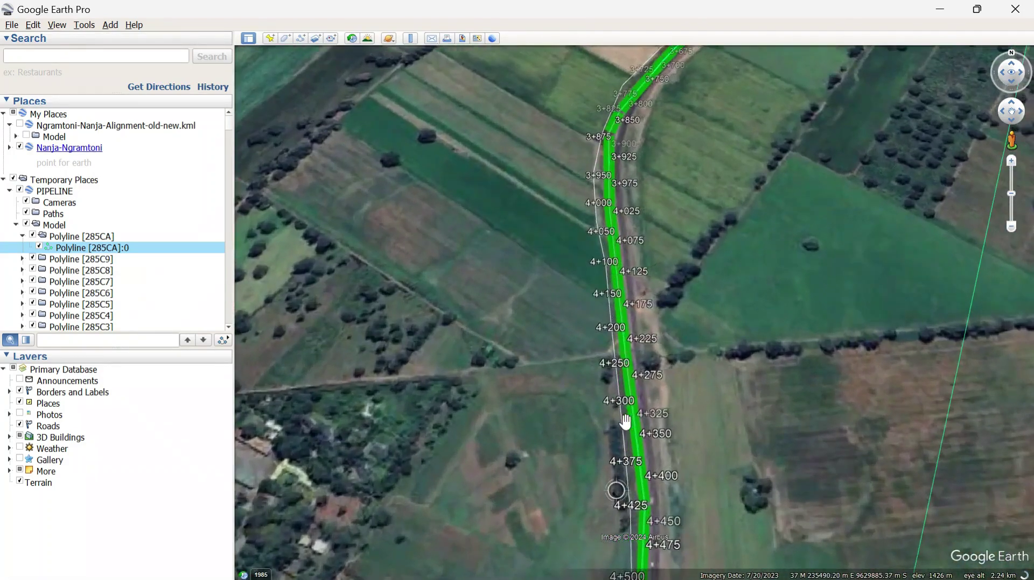
scroll(638, 303, "up", 1)
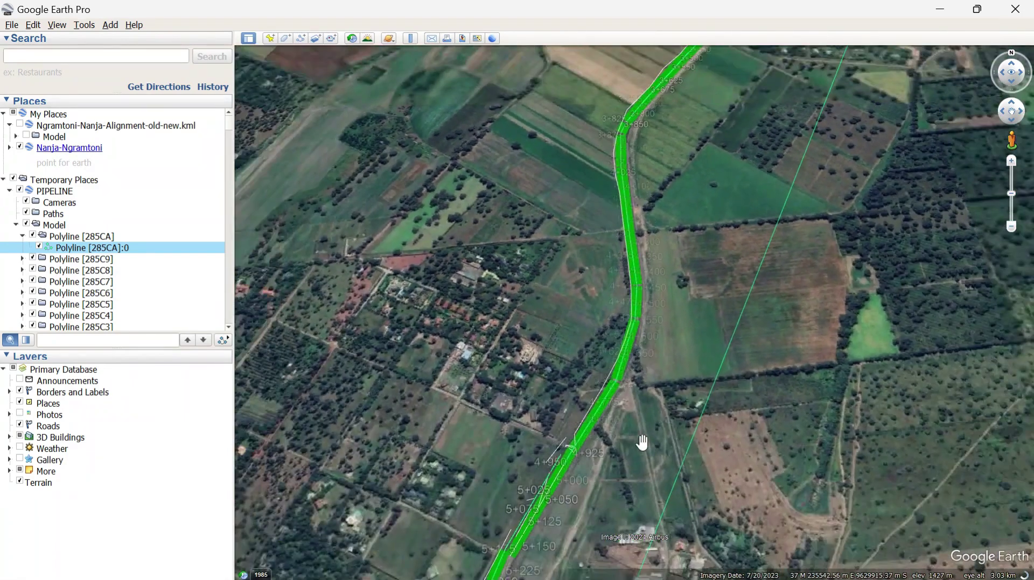
scroll(618, 401, "up", 2)
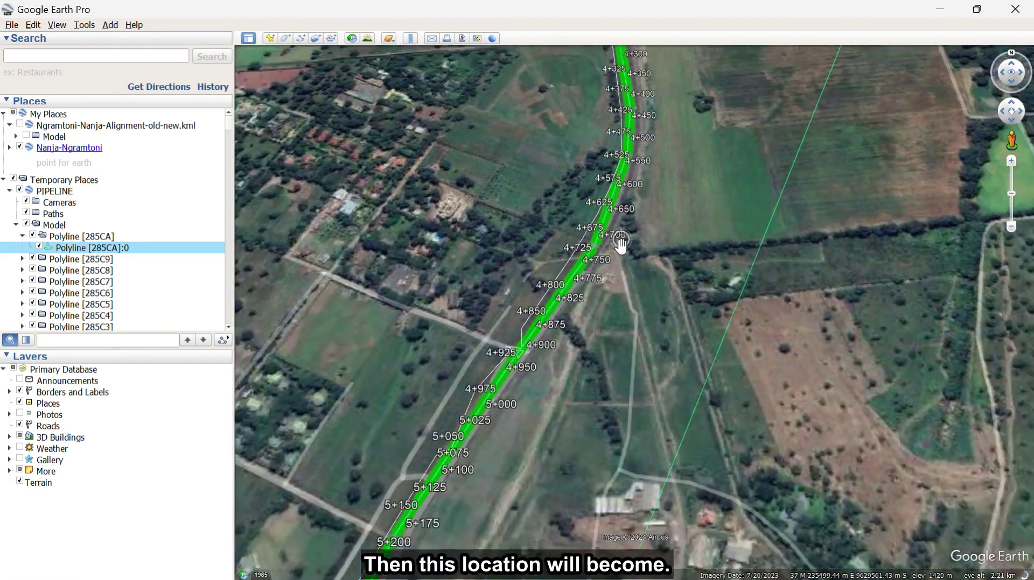
scroll(511, 404, "up", 3)
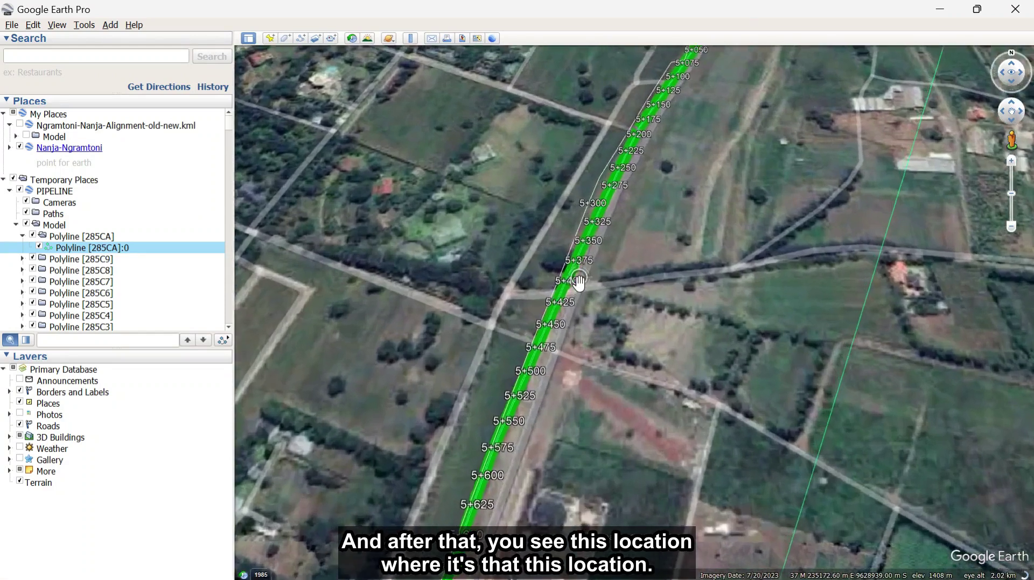
scroll(571, 299, "up", 2)
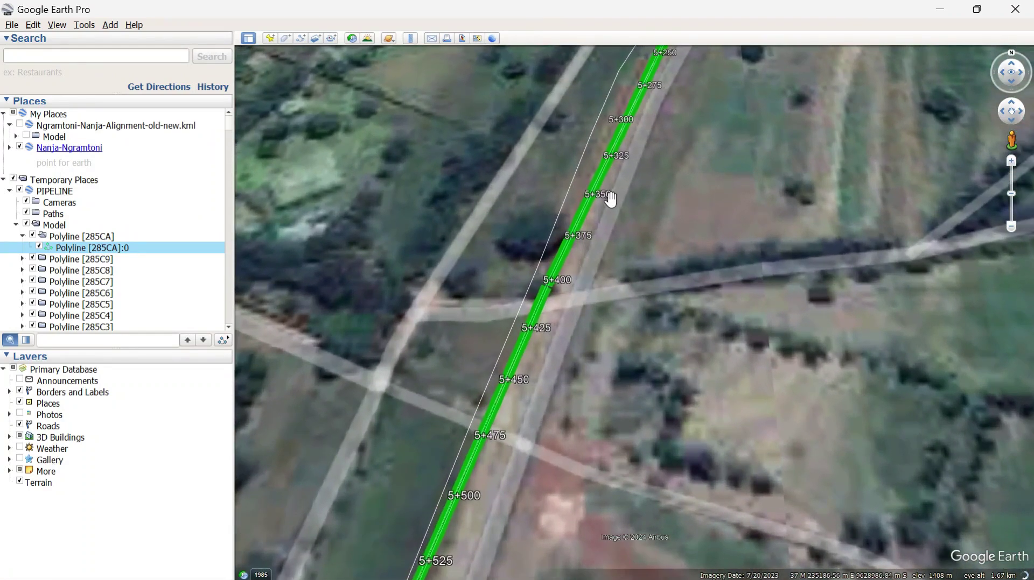
scroll(566, 365, "down", 3)
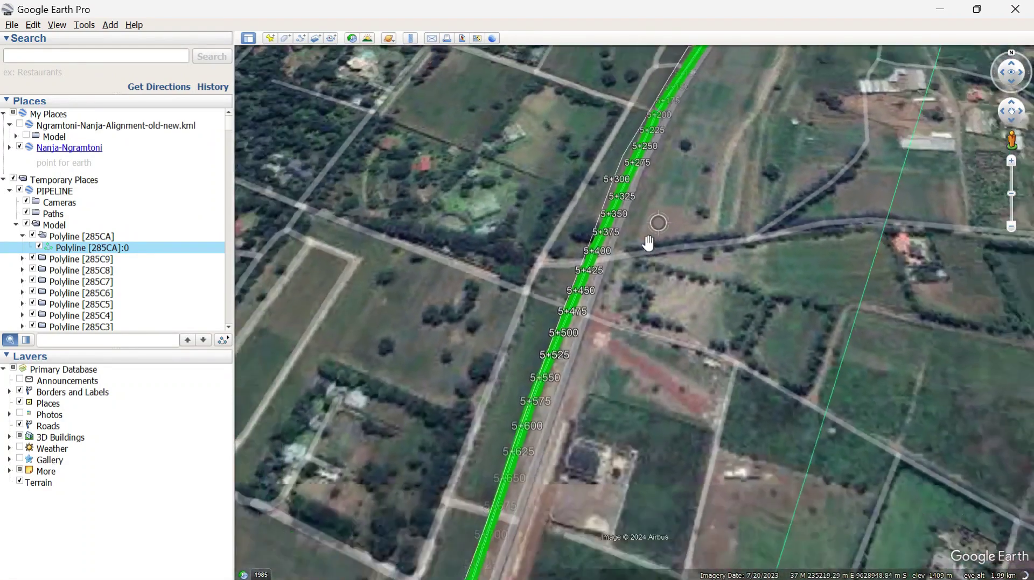
scroll(636, 262, "down", 3)
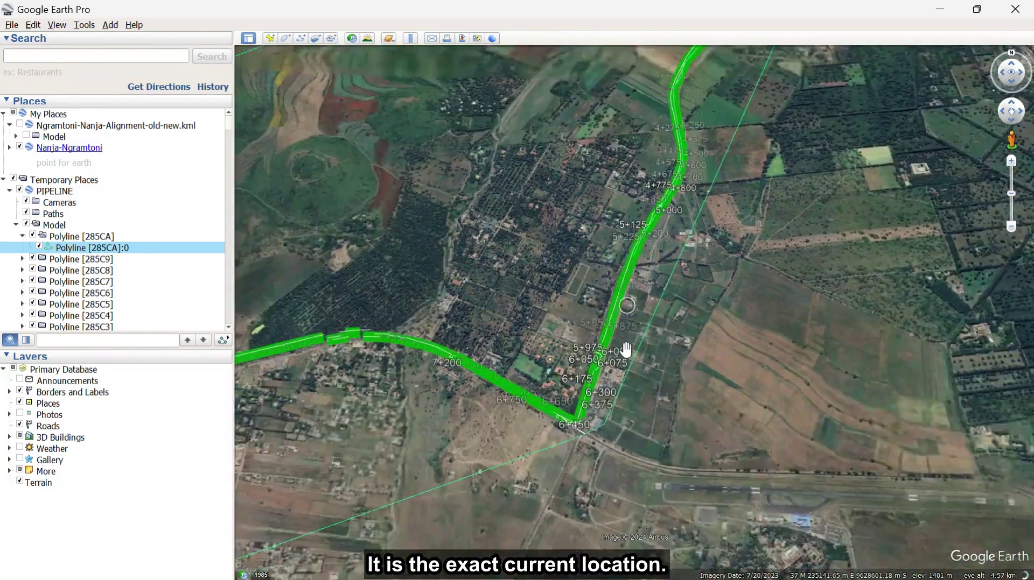
scroll(587, 401, "up", 3)
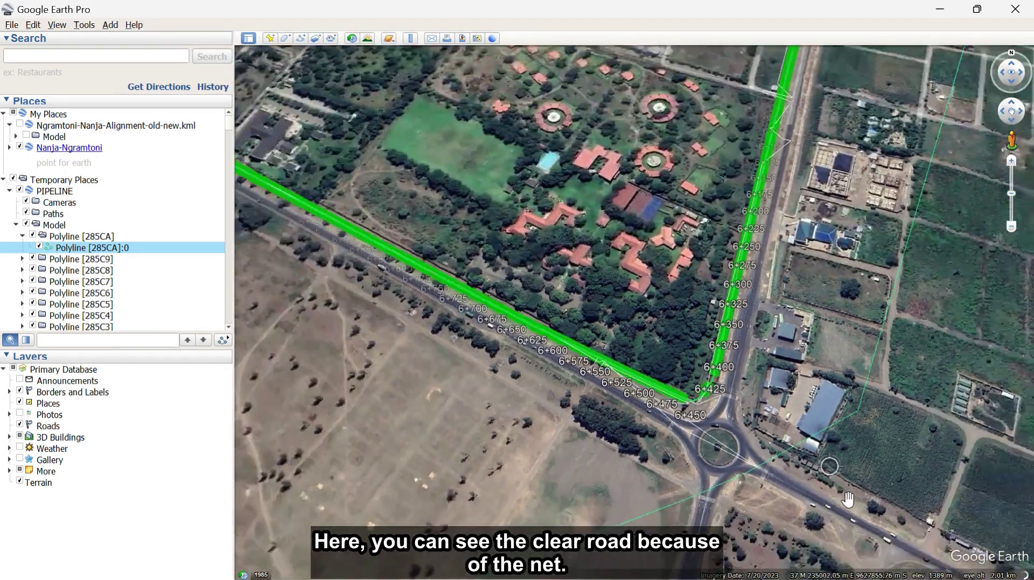
scroll(319, 216, "up", 3)
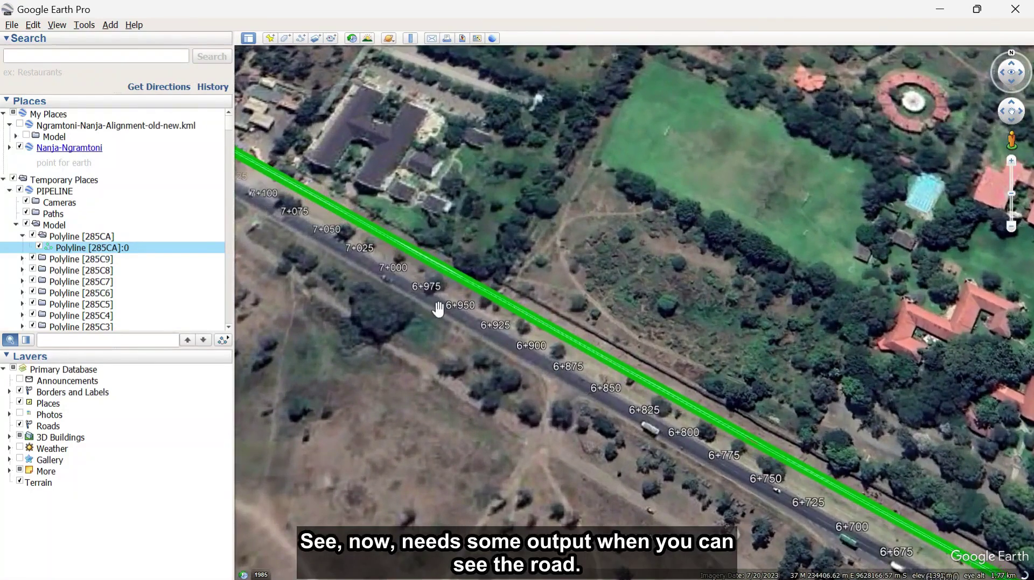
scroll(488, 333, "down", 5)
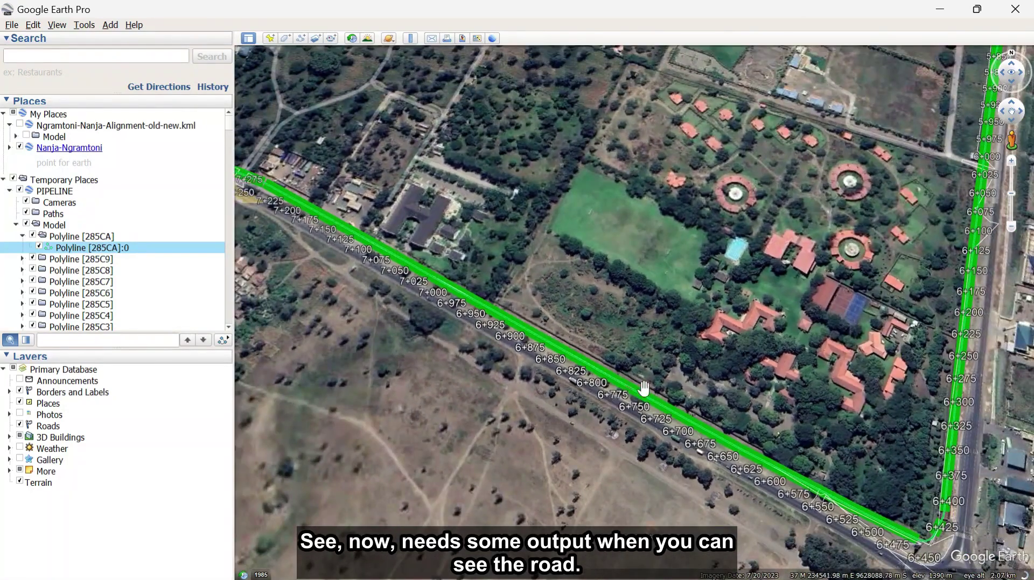
scroll(700, 409, "up", 3)
scroll(290, 259, "up", 3)
scroll(361, 281, "up", 2)
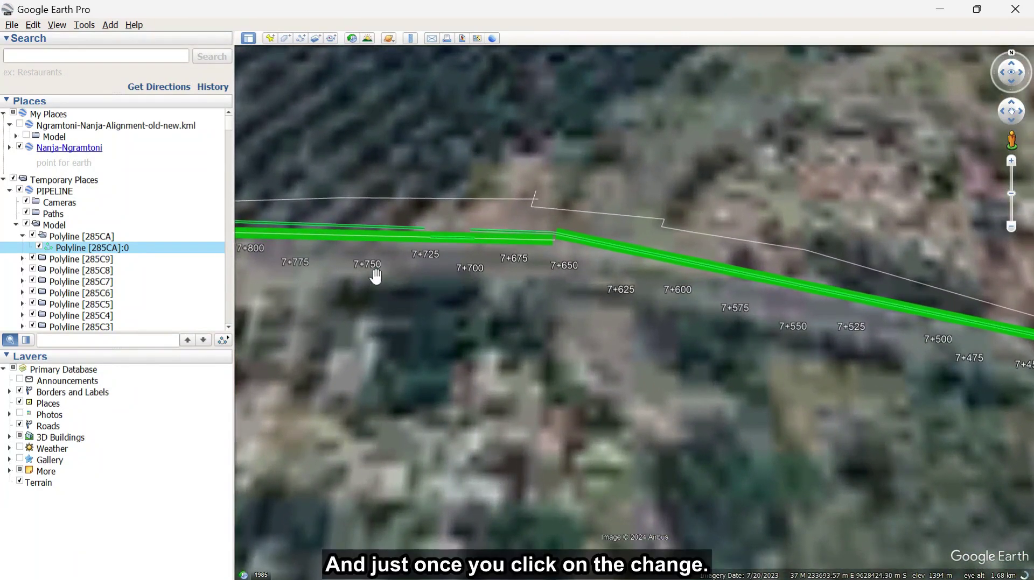
scroll(373, 264, "up", 2)
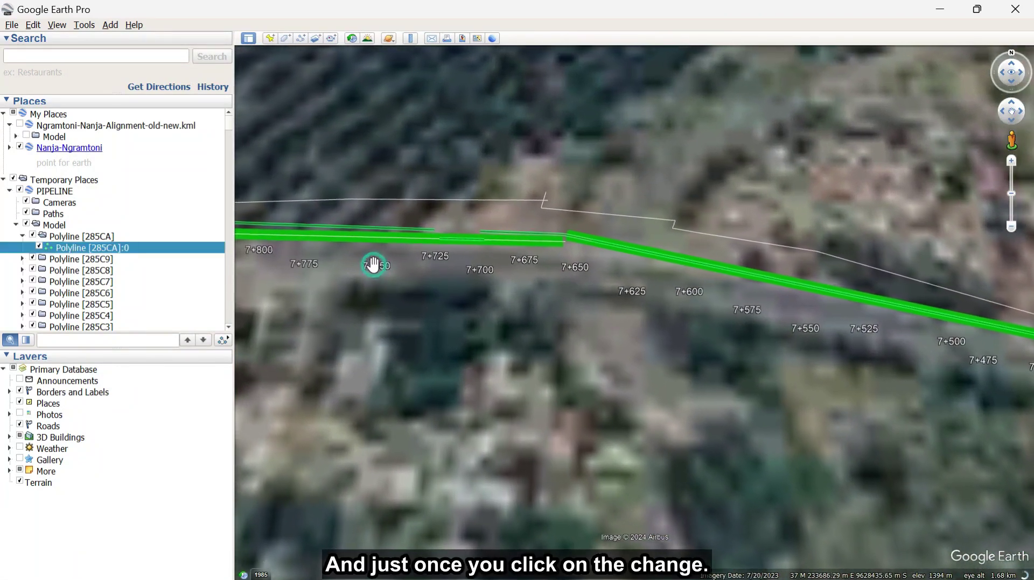
scroll(397, 276, "up", 2)
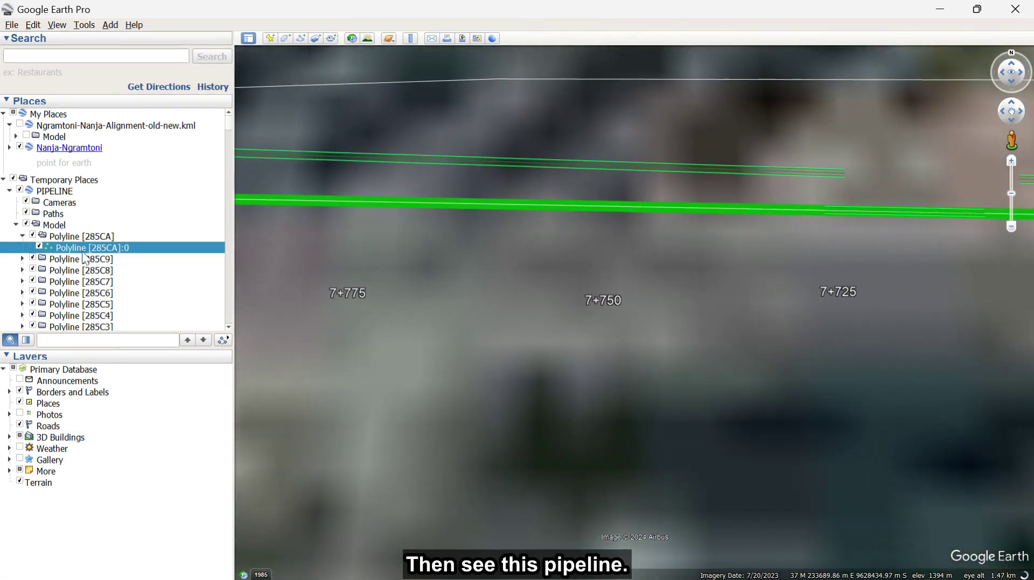
left_click(22, 237)
scroll(129, 285, "down", 2)
scroll(129, 285, "down", 3)
scroll(129, 284, "down", 2)
scroll(129, 284, "down", 3)
scroll(127, 285, "down", 2)
scroll(127, 284, "down", 6)
scroll(127, 284, "down", 6)
scroll(127, 284, "down", 4)
scroll(127, 284, "down", 6)
scroll(127, 284, "down", 10)
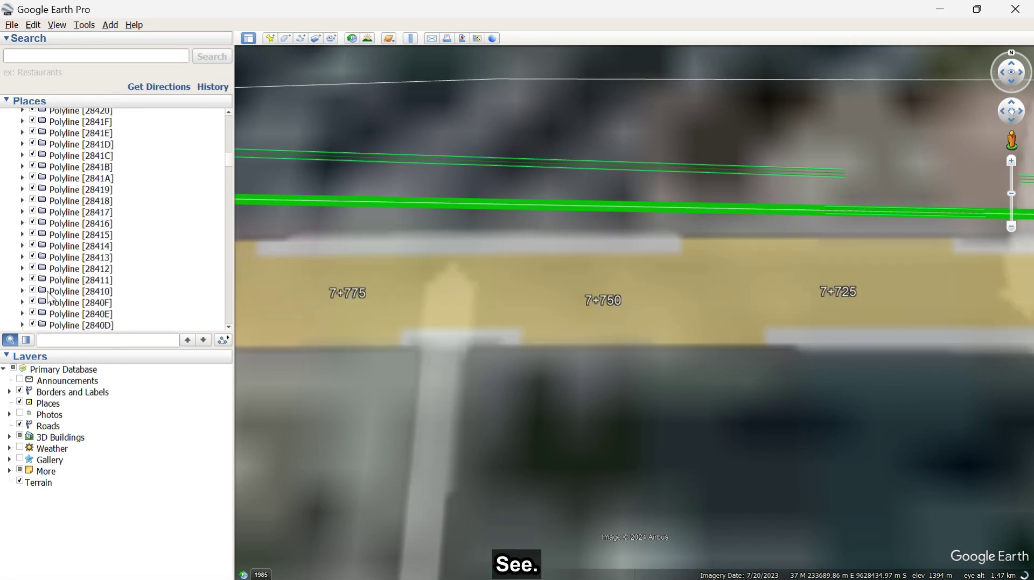
left_click(22, 269)
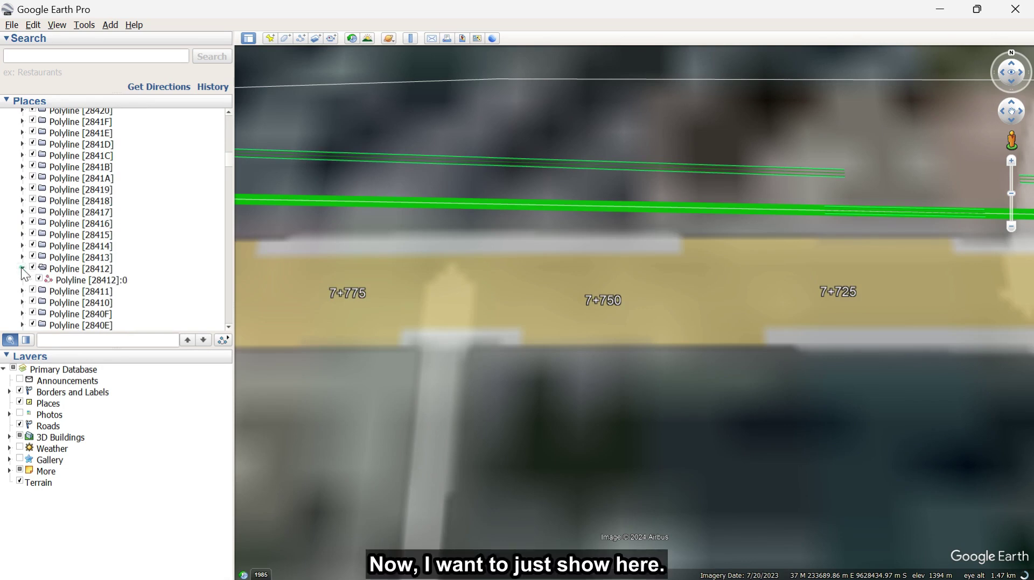
double_click(66, 281)
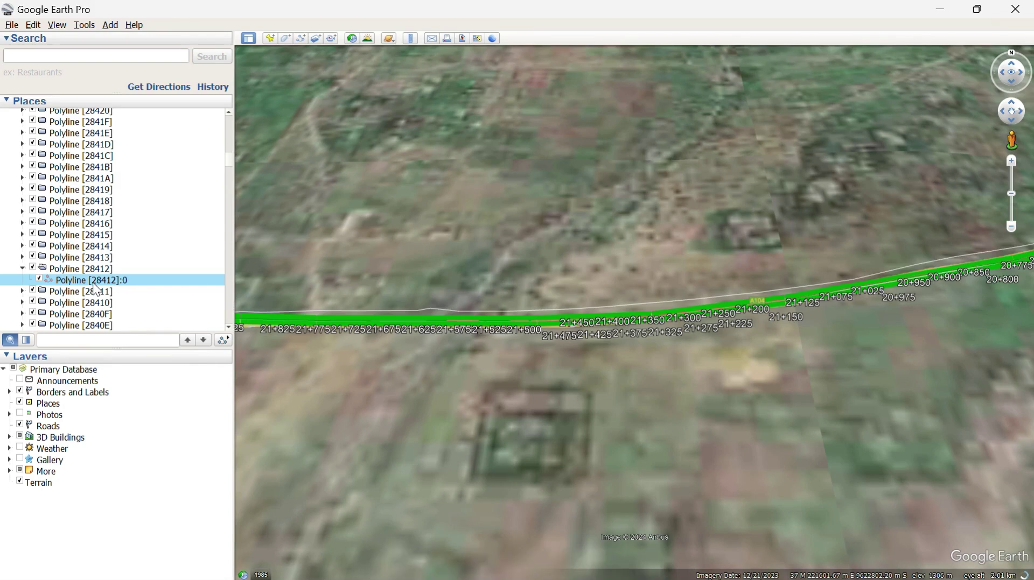
double_click(54, 293)
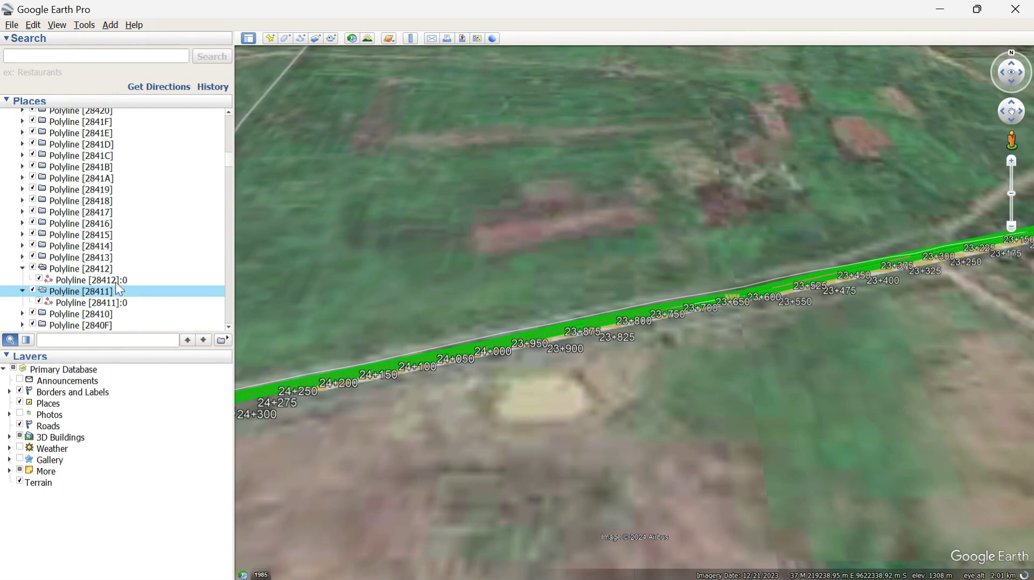
scroll(435, 383, "down", 3)
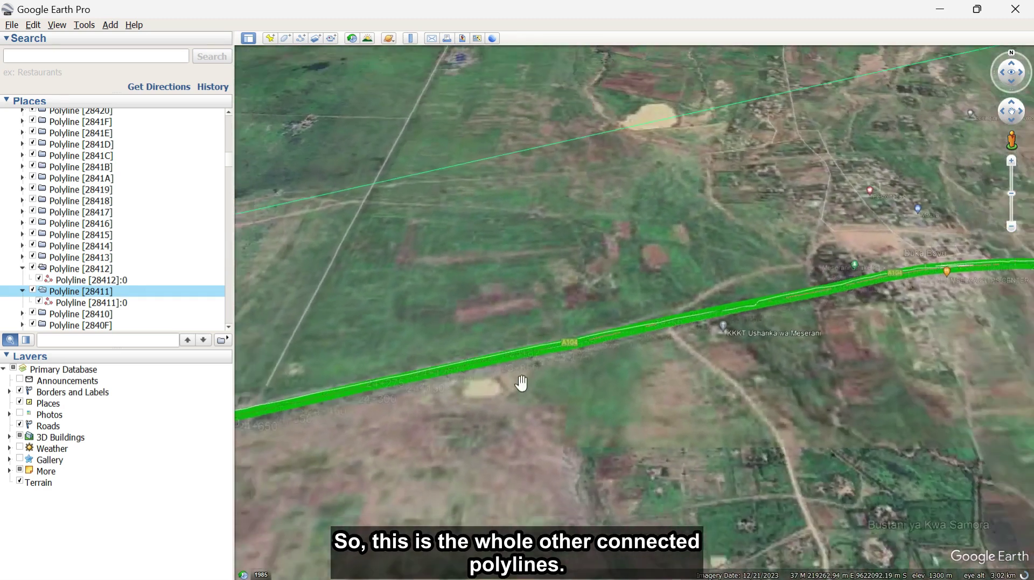
scroll(512, 388, "down", 5)
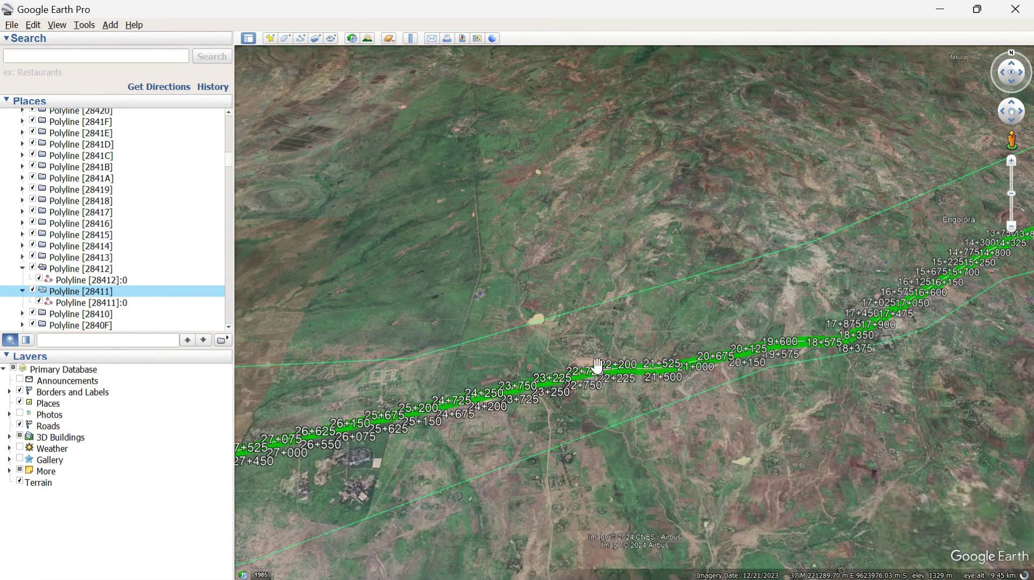
scroll(660, 385, "up", 3)
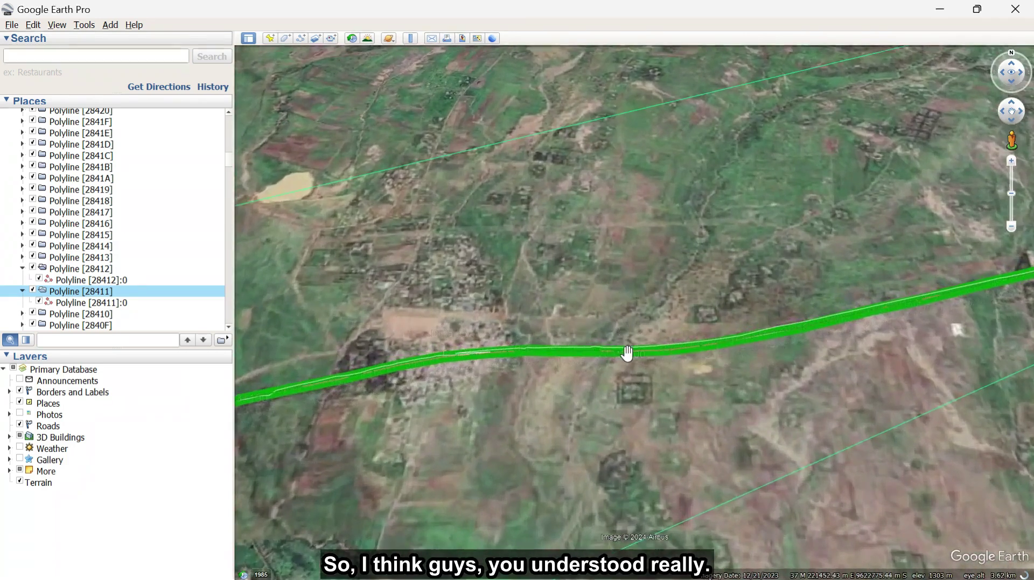
scroll(178, 221, "down", 2)
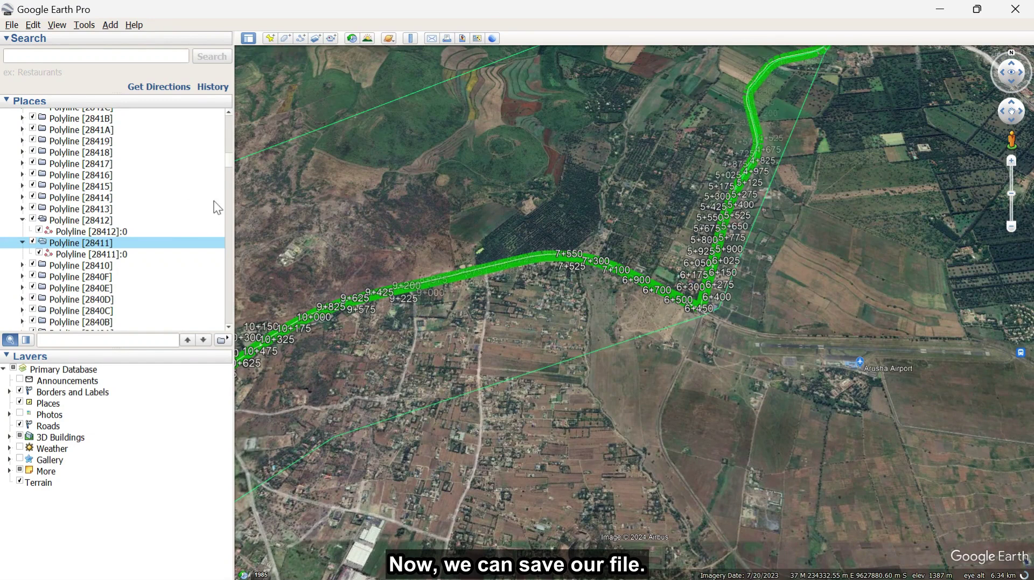
- Collapse the polyline list and bring up the actions menu for PIPELINE's Model folder
left_click_drag(231, 158, 230, 139)
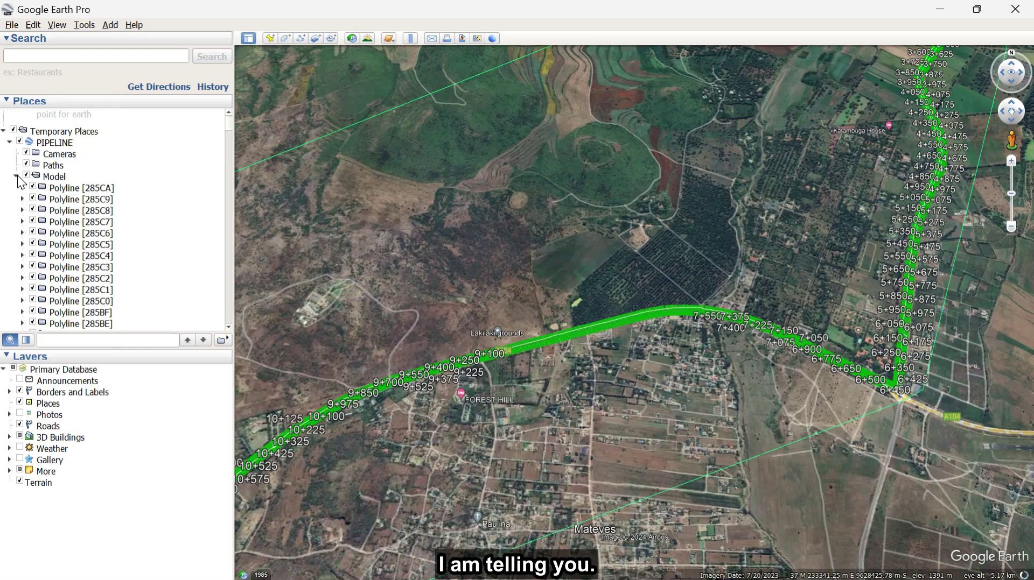
left_click(15, 178)
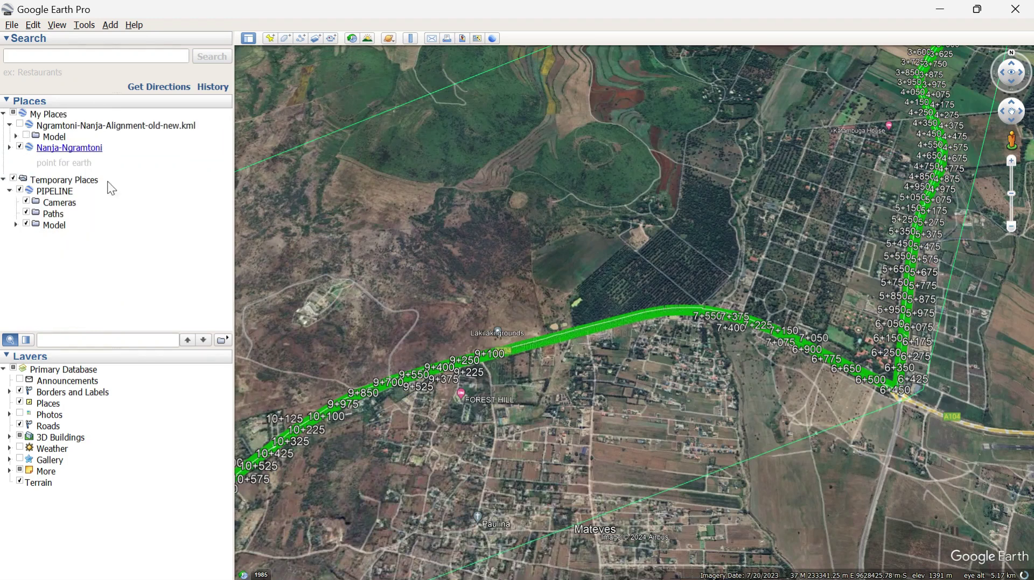
left_click(54, 226)
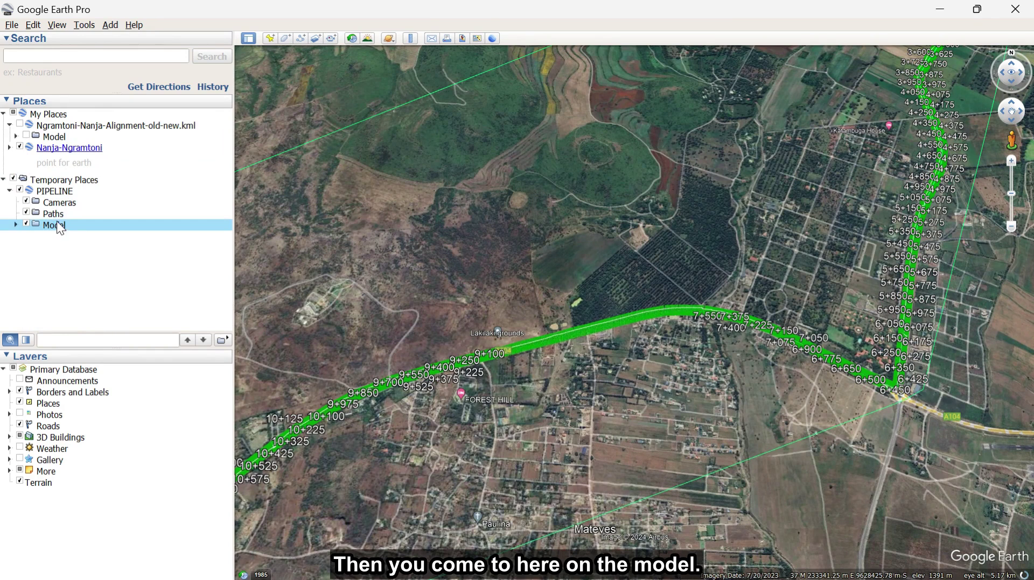
right_click(61, 228)
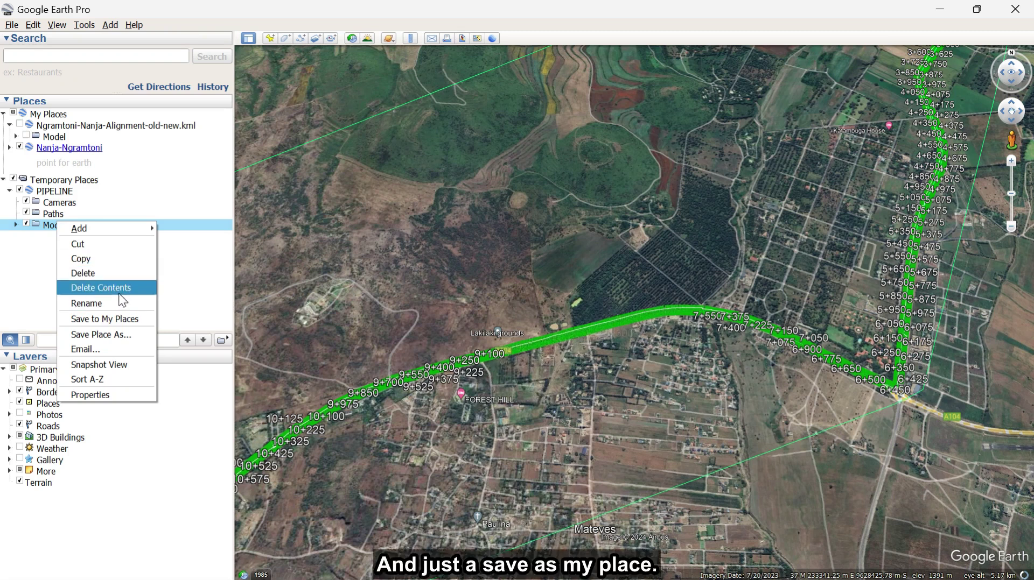
- Save the Model folder as a KML file, then quit Google Earth, discarding temporary places
left_click(122, 335)
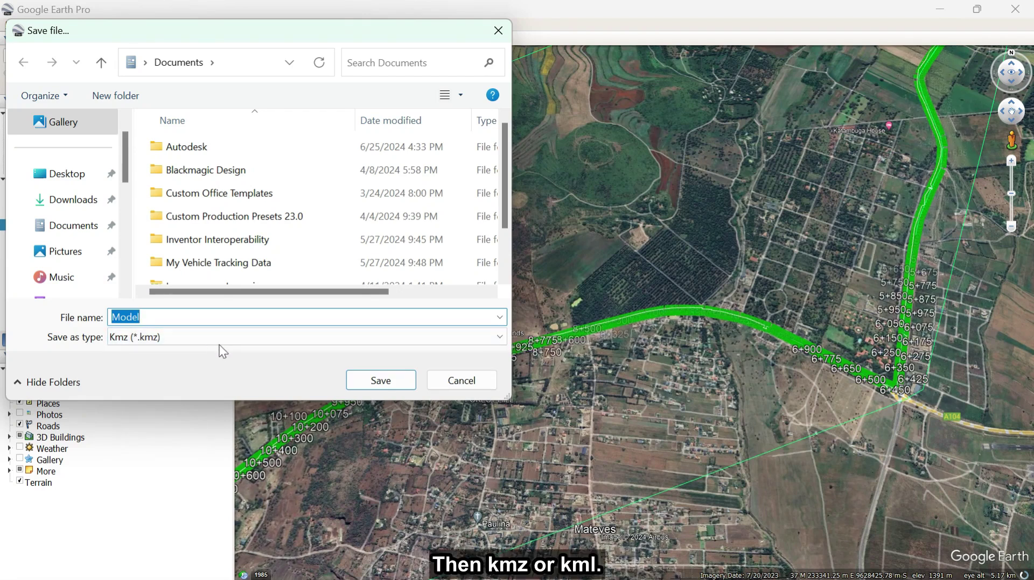
left_click(334, 338)
left_click(134, 366)
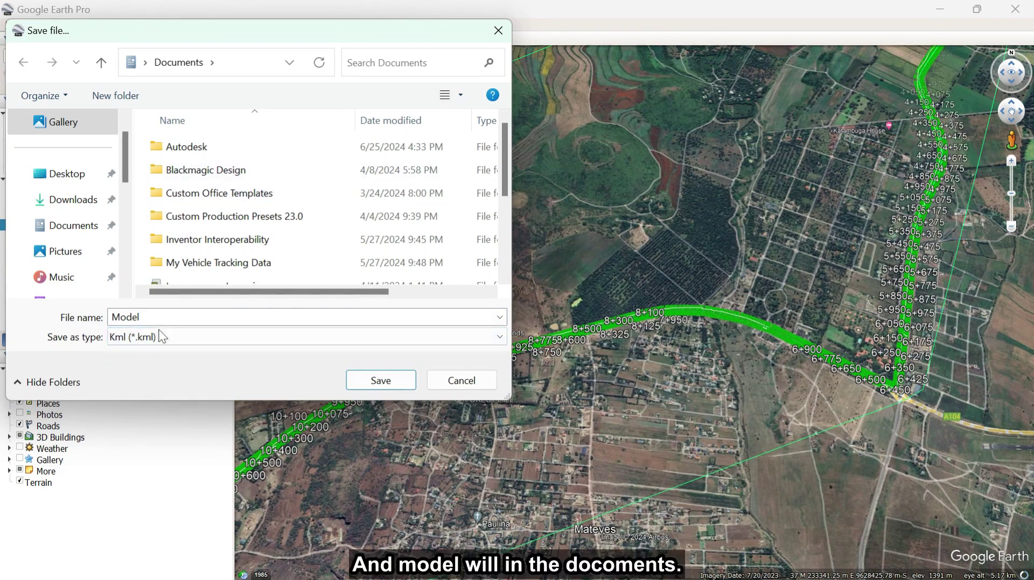
left_click(161, 312)
type("-1")
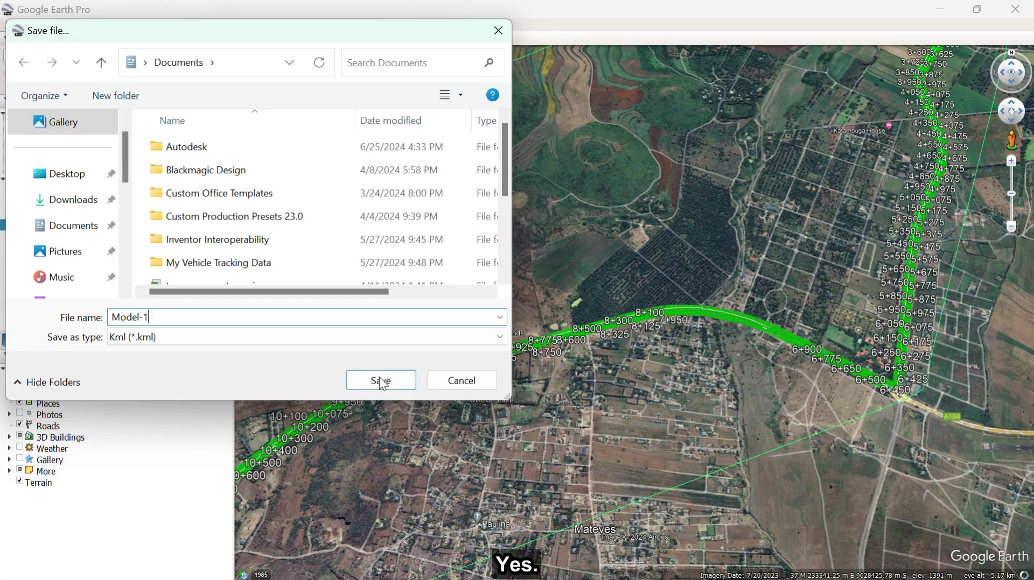
left_click(381, 380)
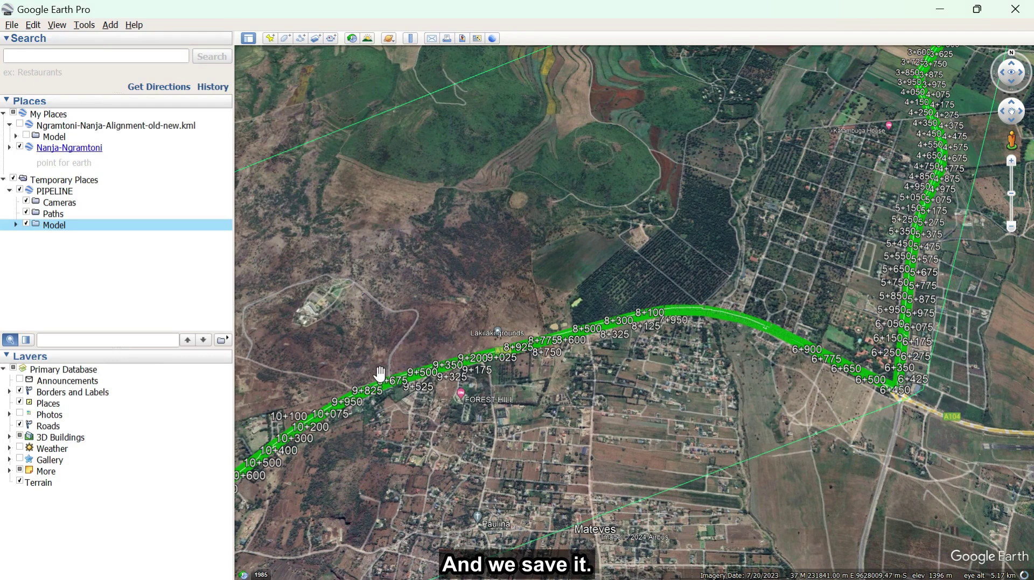
left_click(1016, 9)
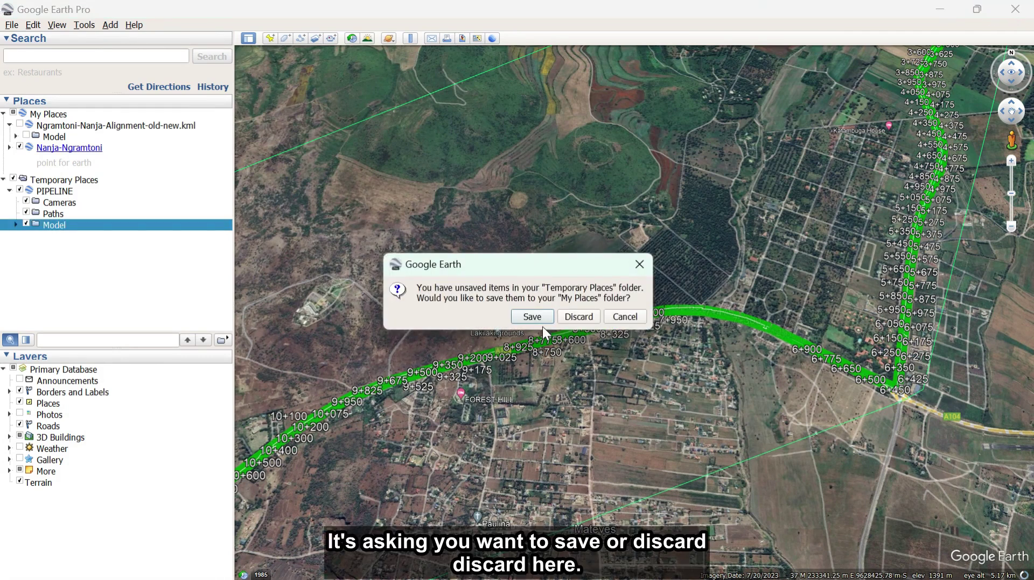
left_click(579, 318)
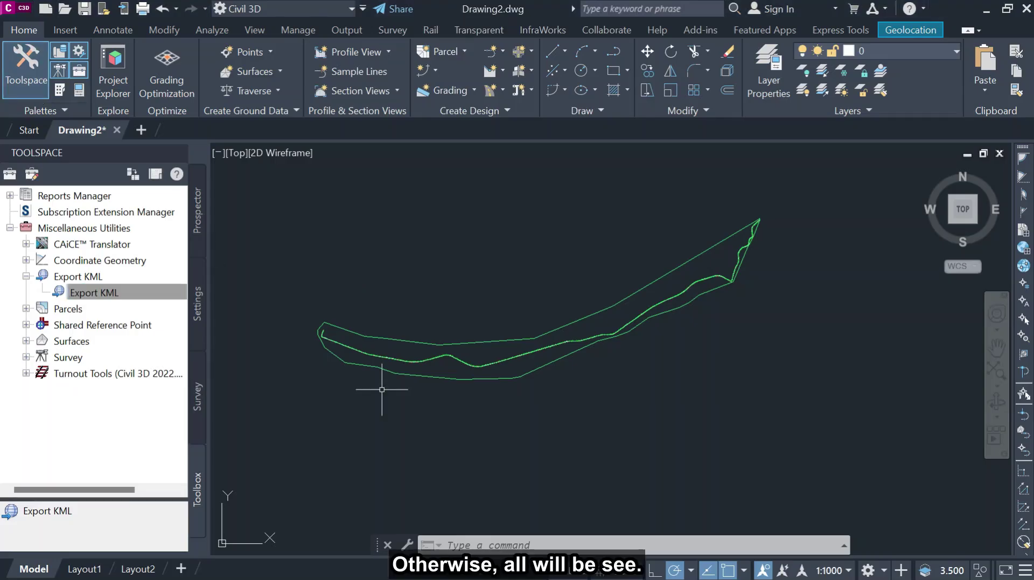
- Quit Civil 3D without saving changes to the drawing
scroll(366, 371, "up", 2)
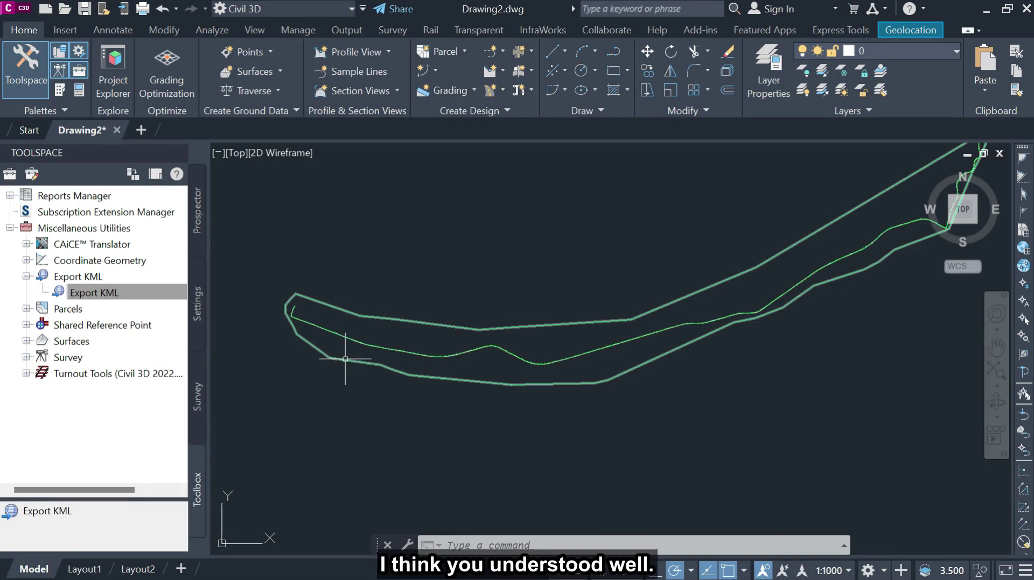
left_click(1025, 9)
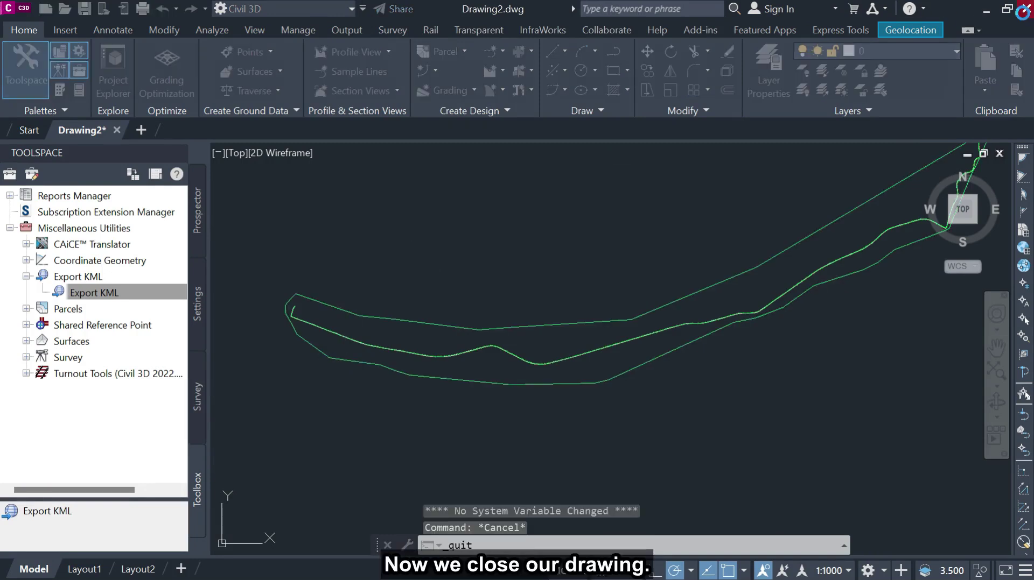
left_click(518, 334)
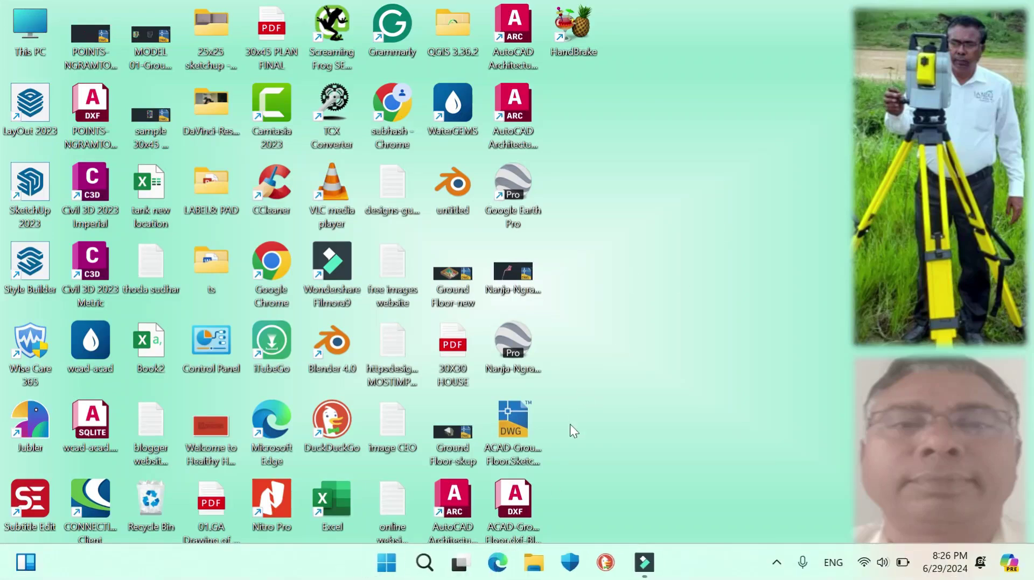
- Open the Model-1 KML file from Documents so it loads in Google Earth
key("super+e")
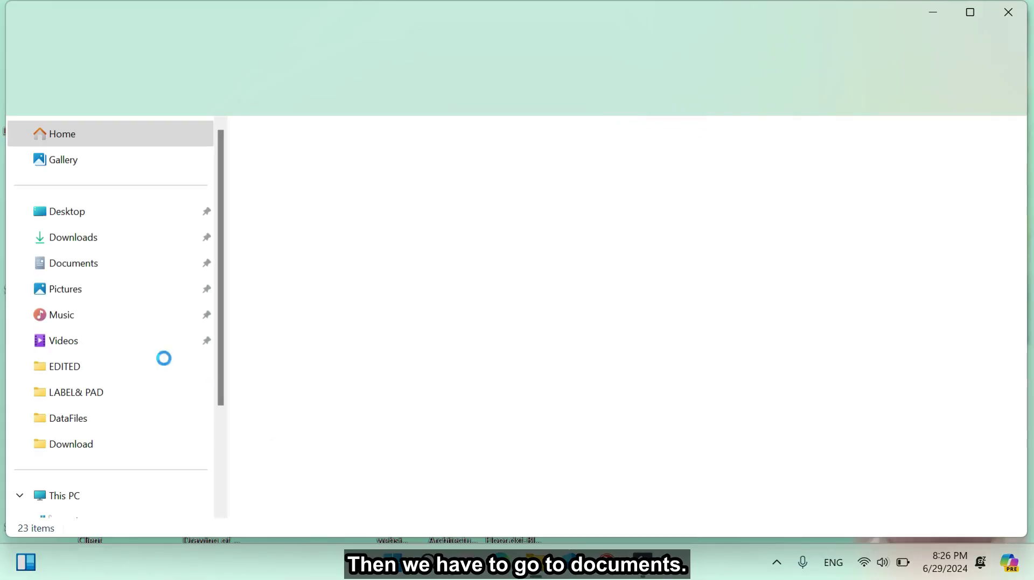
left_click(77, 262)
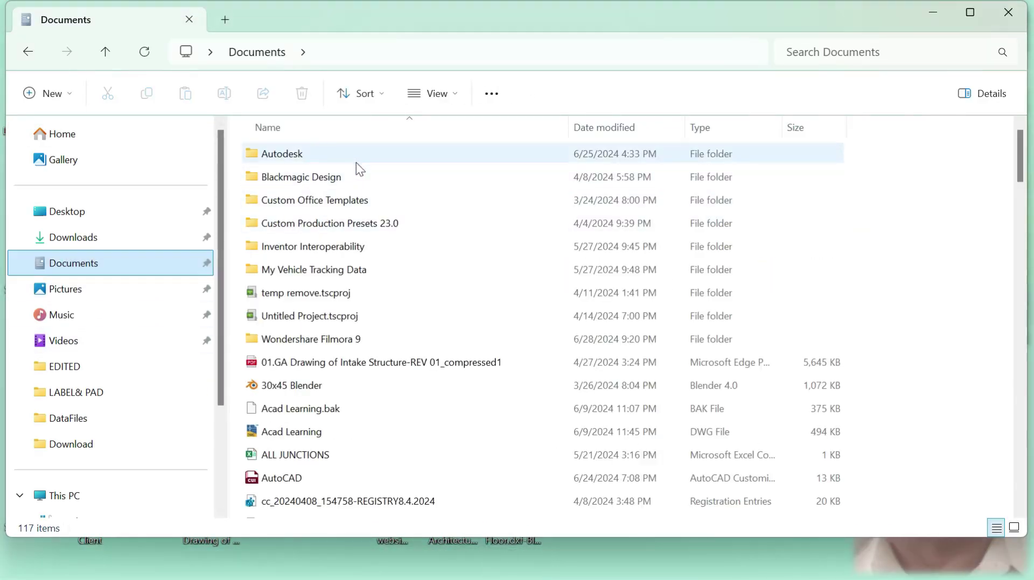
scroll(357, 177, "down", 1)
scroll(361, 215, "down", 4)
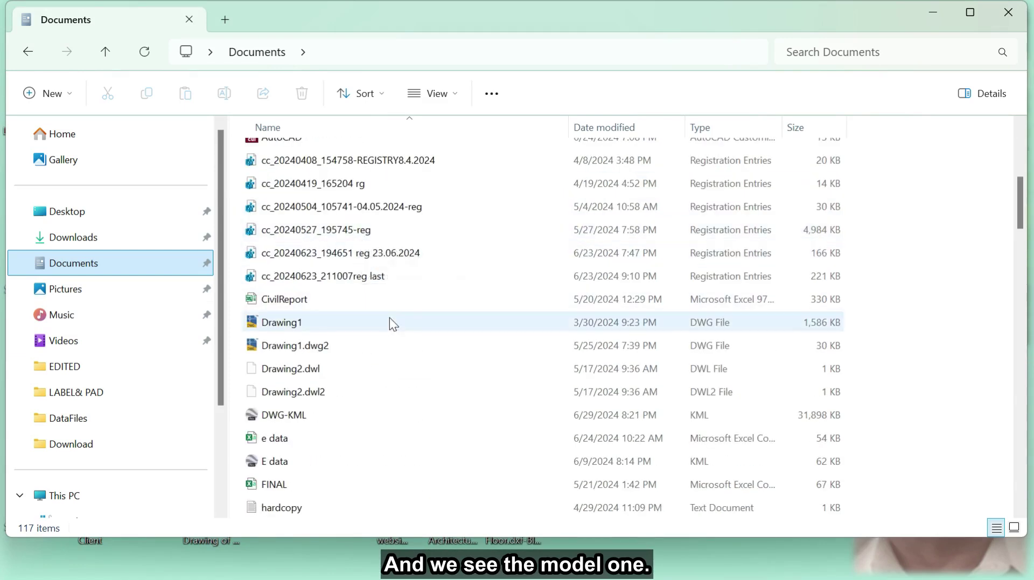
scroll(389, 317, "down", 1)
scroll(389, 323, "down", 7)
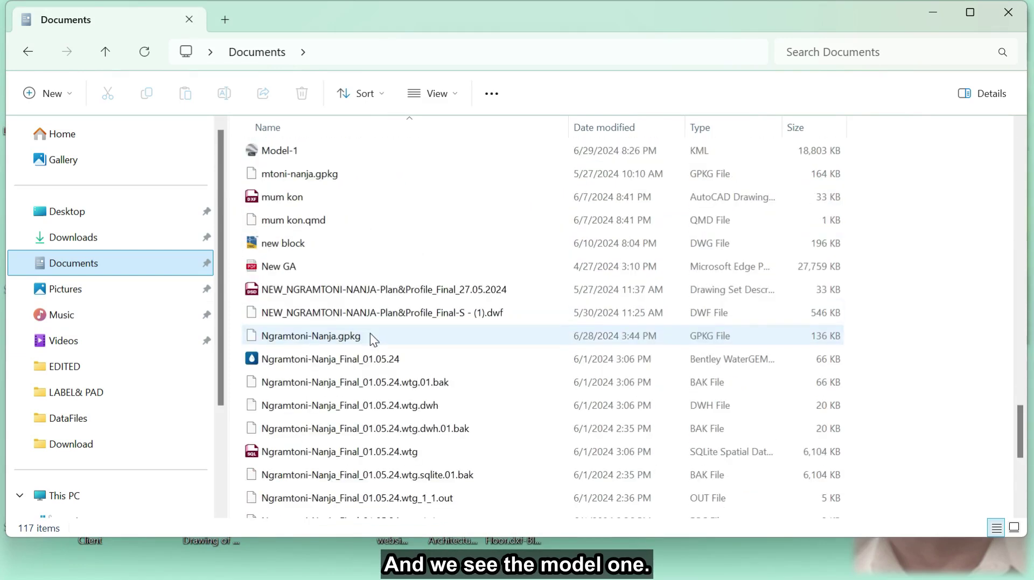
left_click(284, 153)
double_click(283, 151)
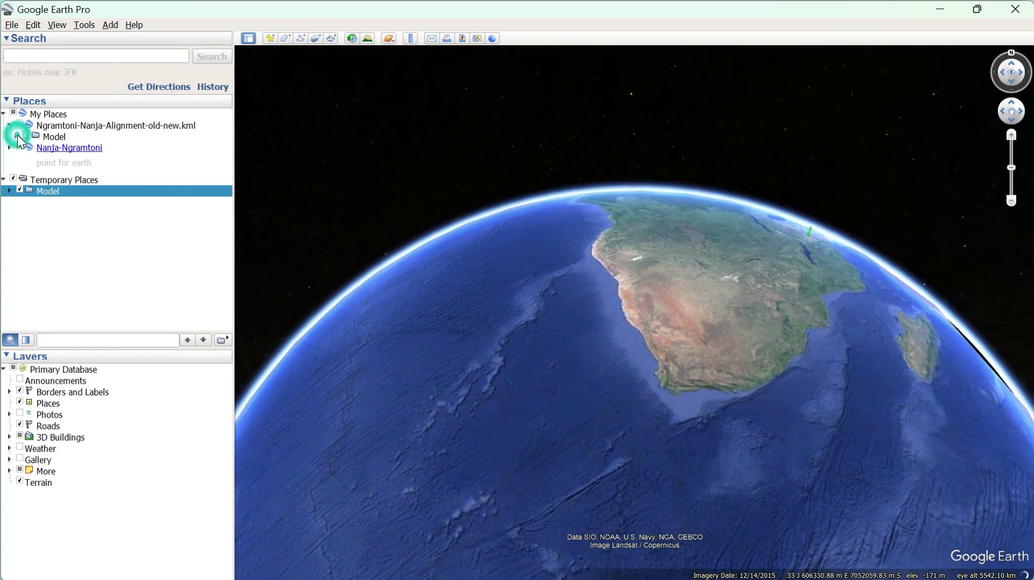
- Expand the Model folder and fly to Block Reference [14F5B]:0
double_click(32, 137)
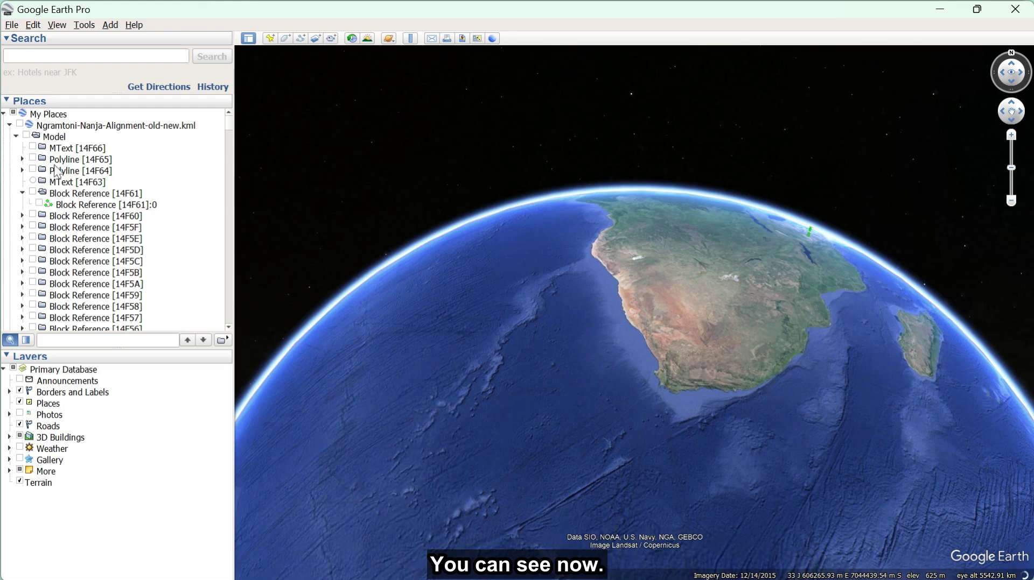
scroll(157, 239, "down", 1)
scroll(159, 243, "down", 1)
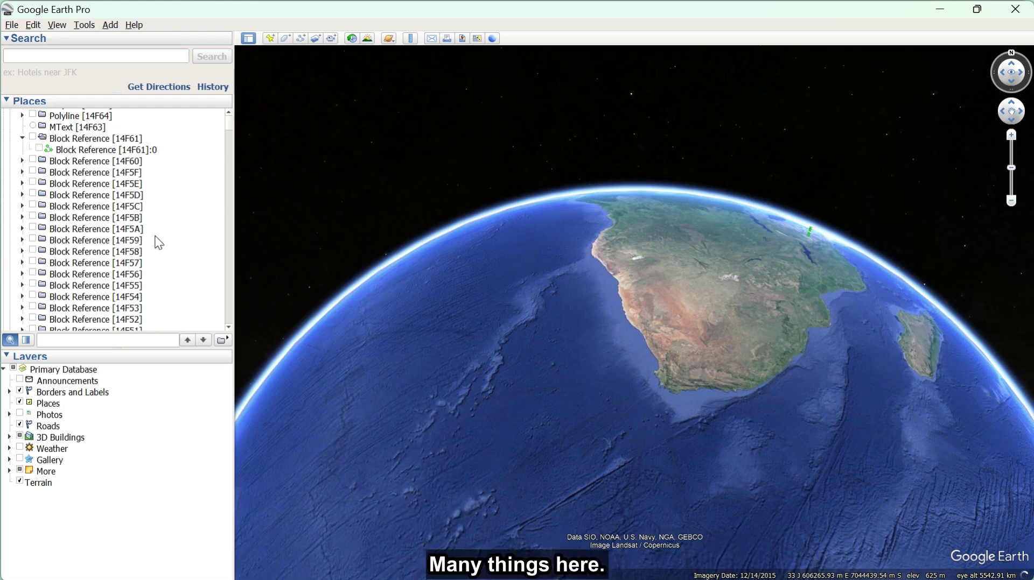
left_click(63, 221)
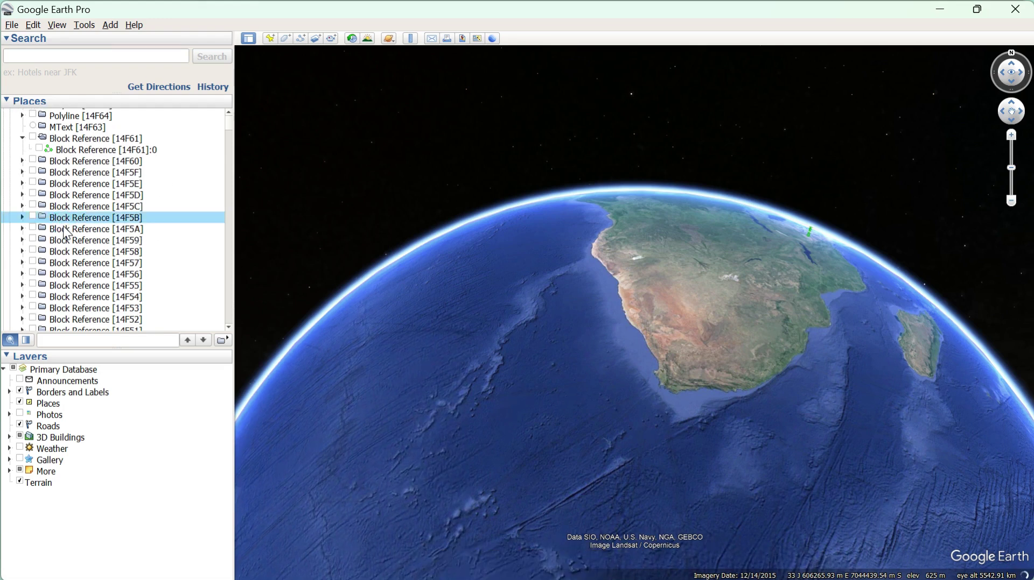
left_click(22, 217)
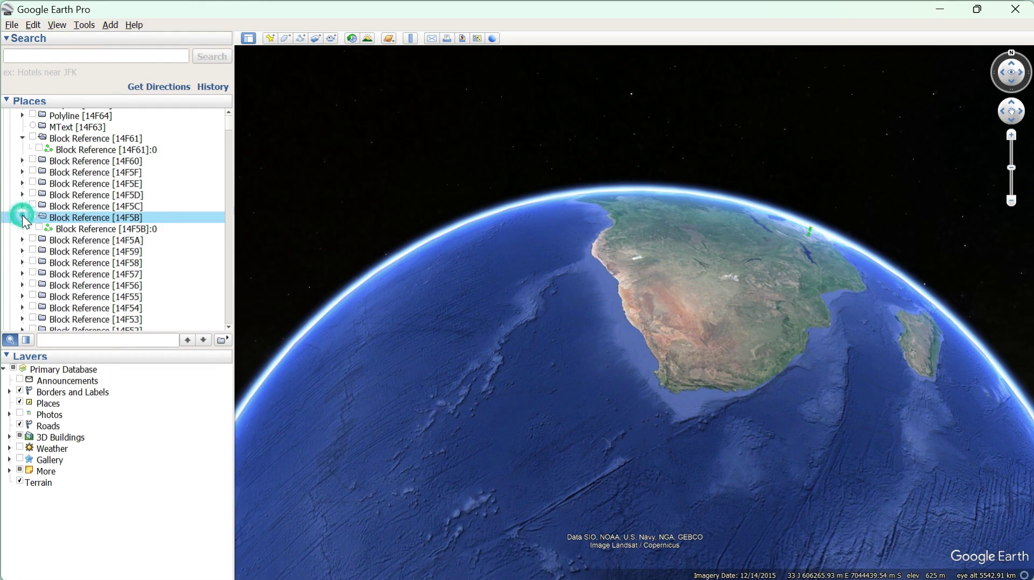
double_click(85, 230)
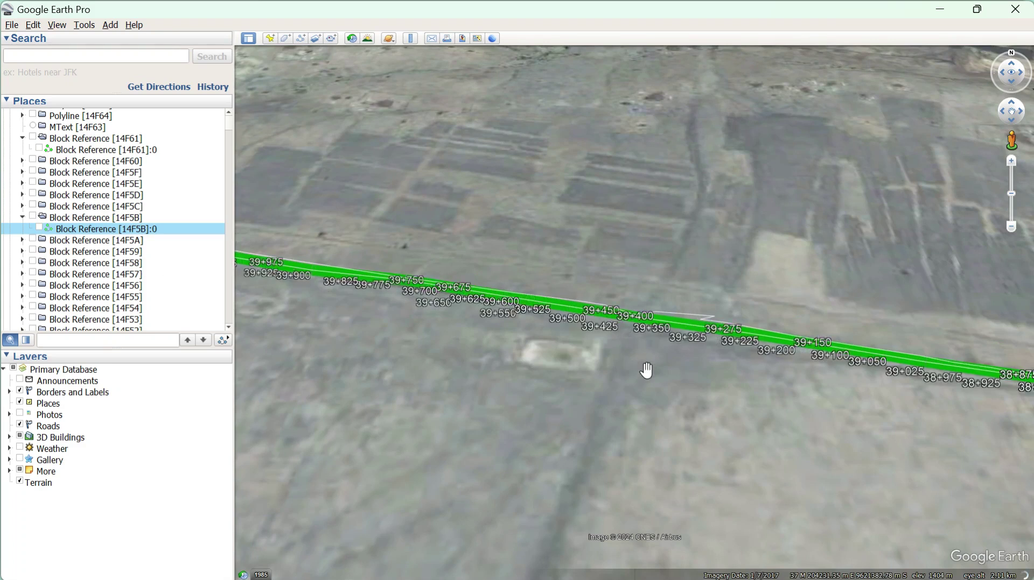
- Zoom out and back in to check chainage labels from about 42+300 to 45+000
scroll(549, 396, "down", 5)
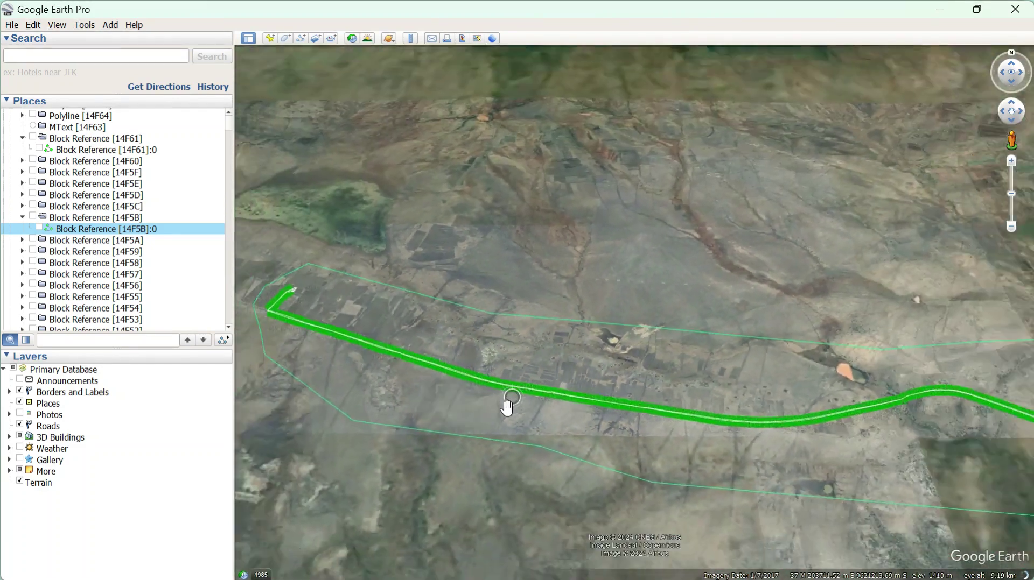
scroll(508, 397, "down", 3)
scroll(361, 350, "down", 2)
scroll(360, 350, "up", 3)
scroll(393, 353, "up", 2)
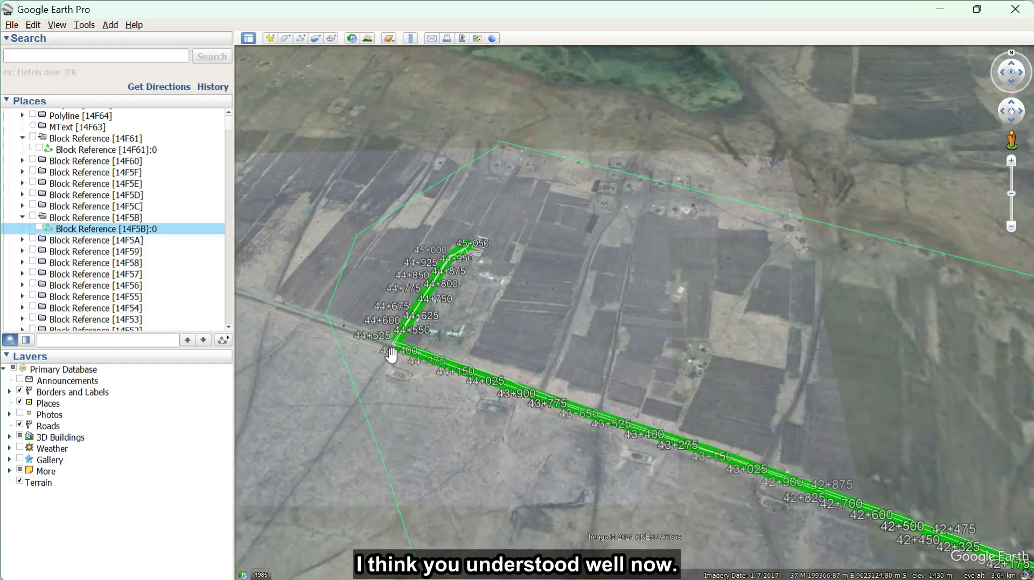